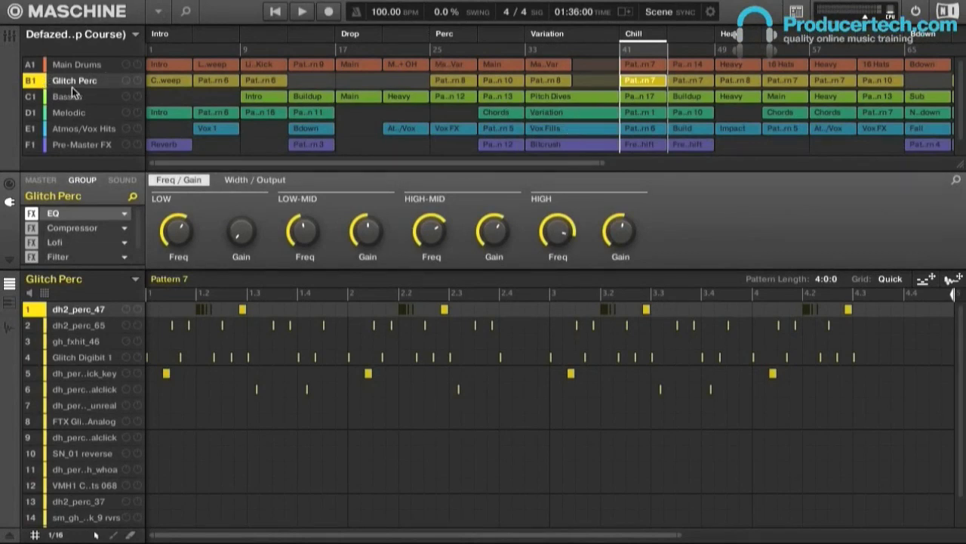
# - Select the Atmos/Vox Hits group (E1) to show its Pattern 6 vocal hits
pyautogui.click(84, 130)
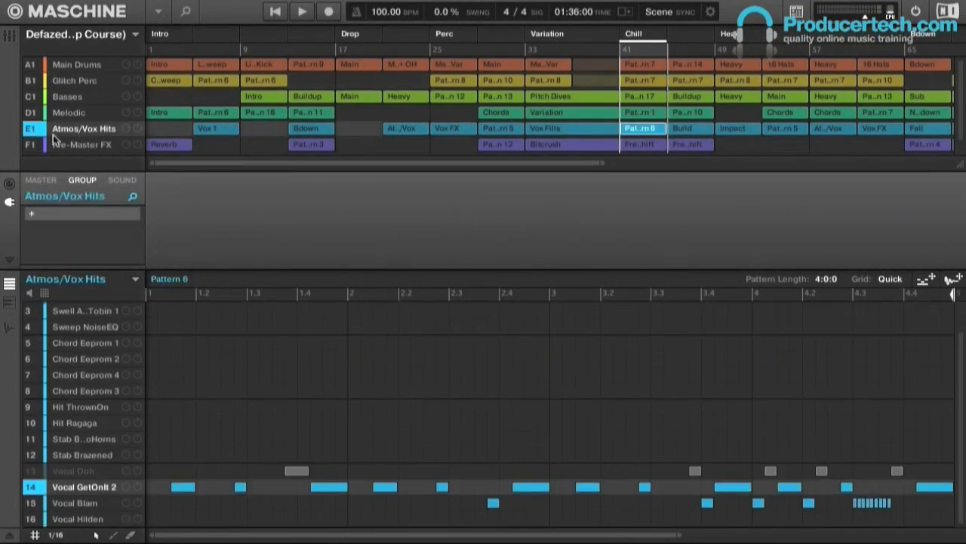
pyautogui.click(93, 83)
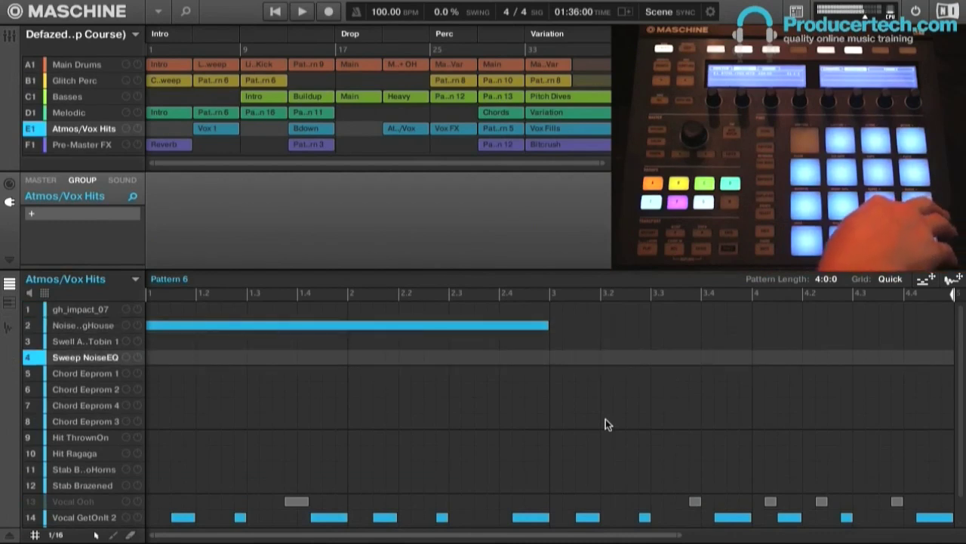
pyautogui.scroll(-2, 605, 425)
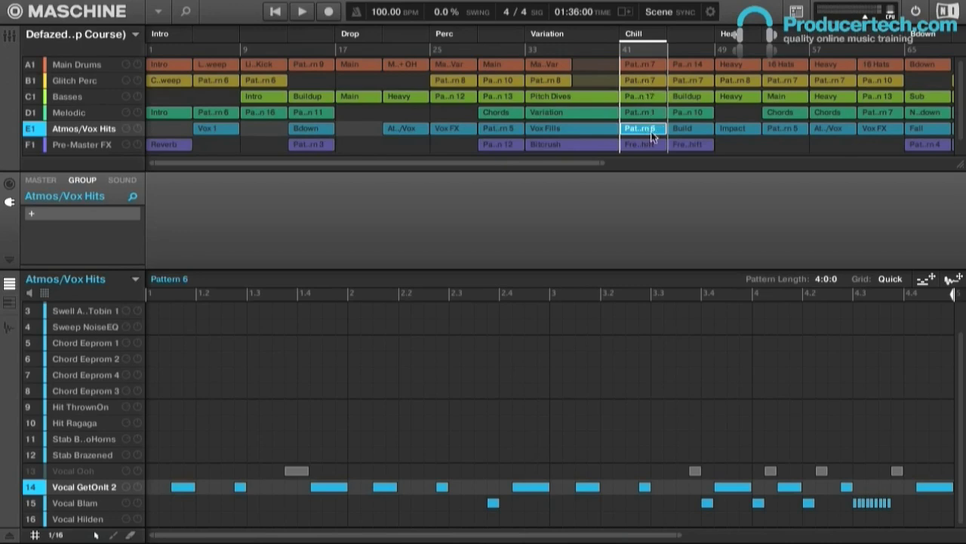
pyautogui.press('space')
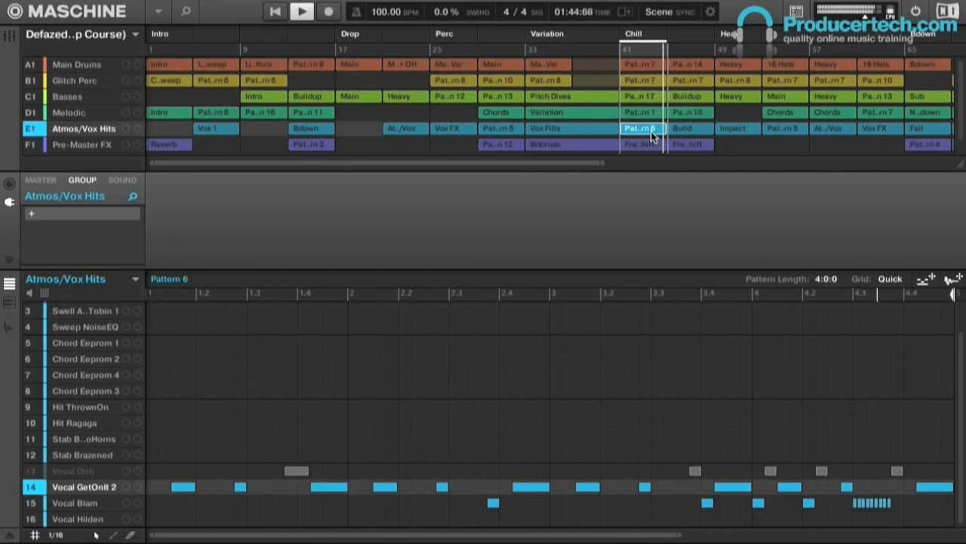
# - Start playback of the arrangement from the Chill section
pyautogui.press('space')
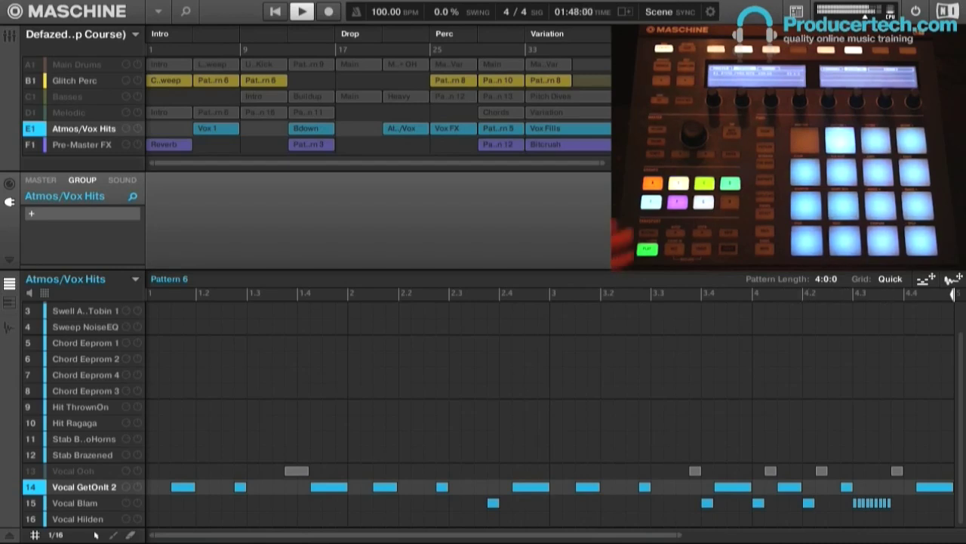
# - Stop the arrangement playback
pyautogui.press('space')
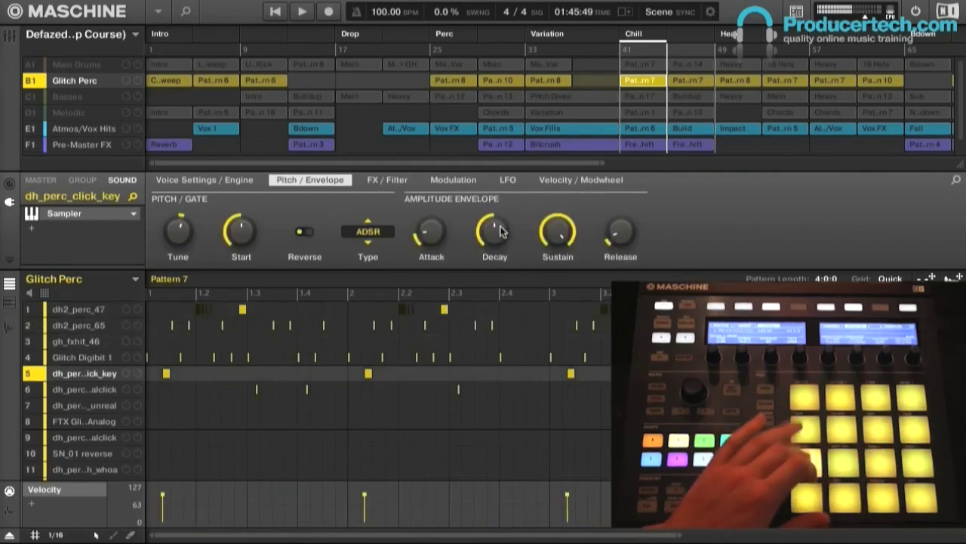
# - Select the Vocal GetOnIt 2 sound in slot 14 and show its own settings
pyautogui.moveTo(627, 238)
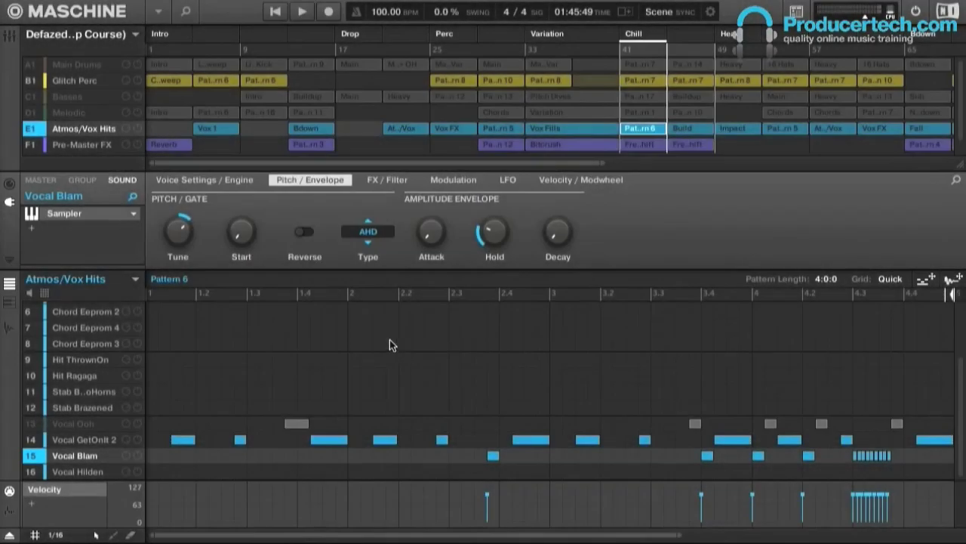
pyautogui.click(85, 440)
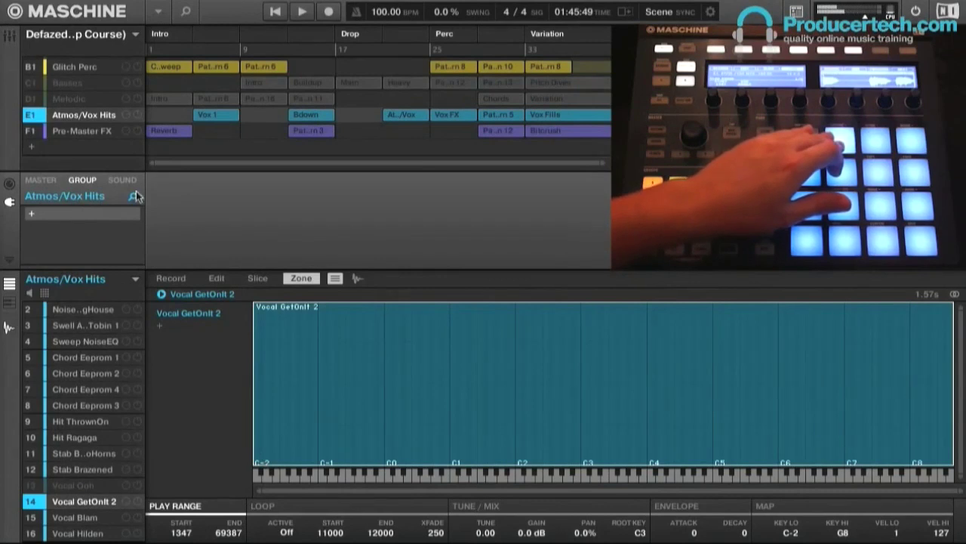
pyautogui.click(127, 186)
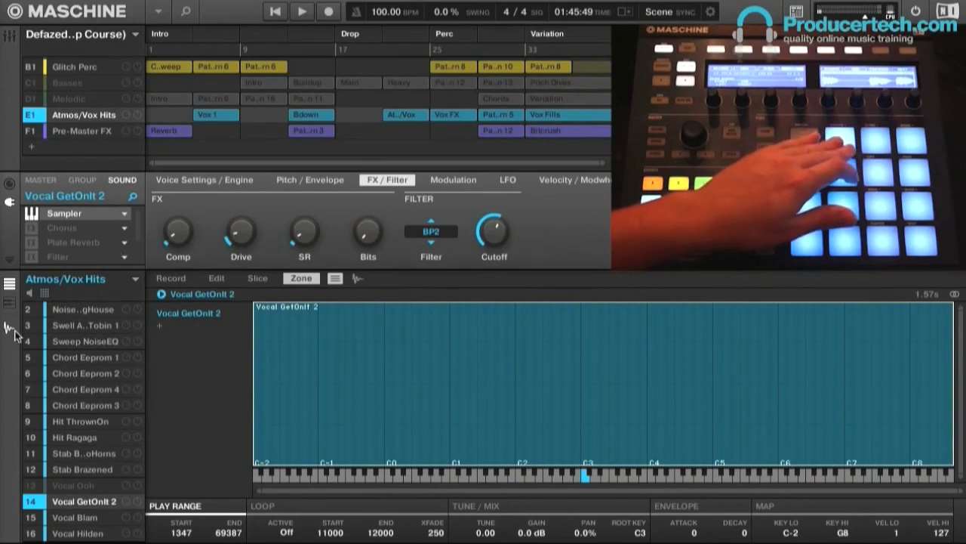
# - Switch the lower area to the Sample Editor's Edit view with the waveform shown
pyautogui.click(12, 330)
pyautogui.click(11, 330)
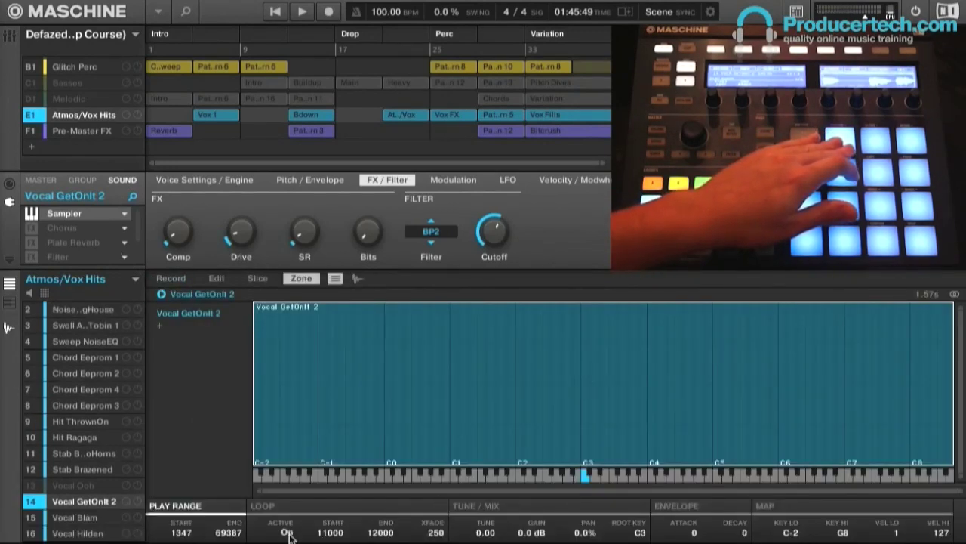
pyautogui.click(217, 279)
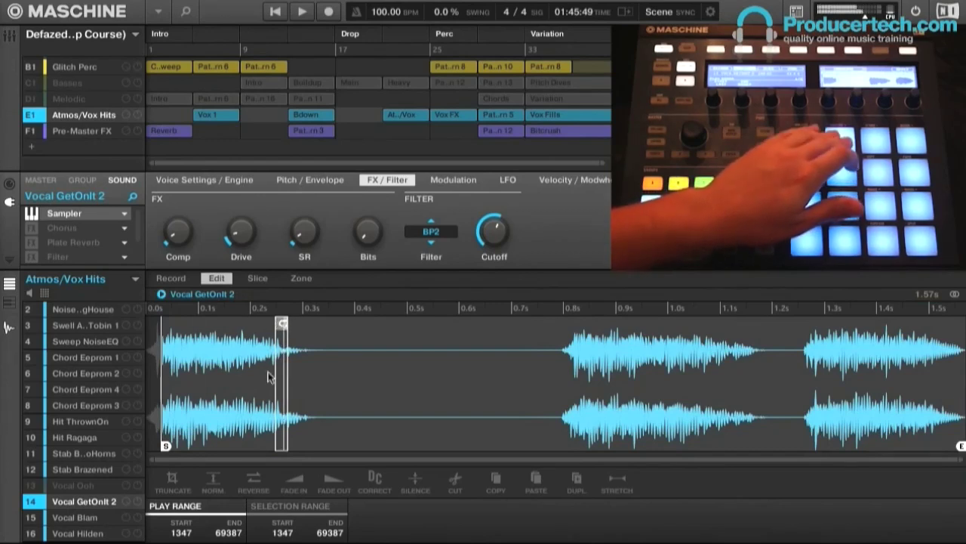
# - Select a thin slice of the first vocal hit, roughly 0.14 s to 0.26 s
pyautogui.moveTo(276, 344); pyautogui.dragTo(204, 360)
pyautogui.rightClick(270, 359)
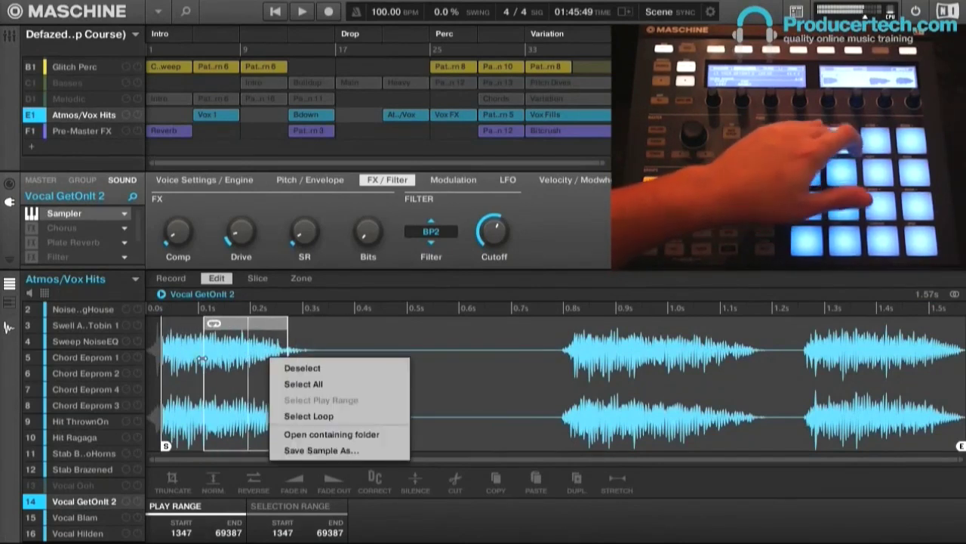
pyautogui.press('Escape')
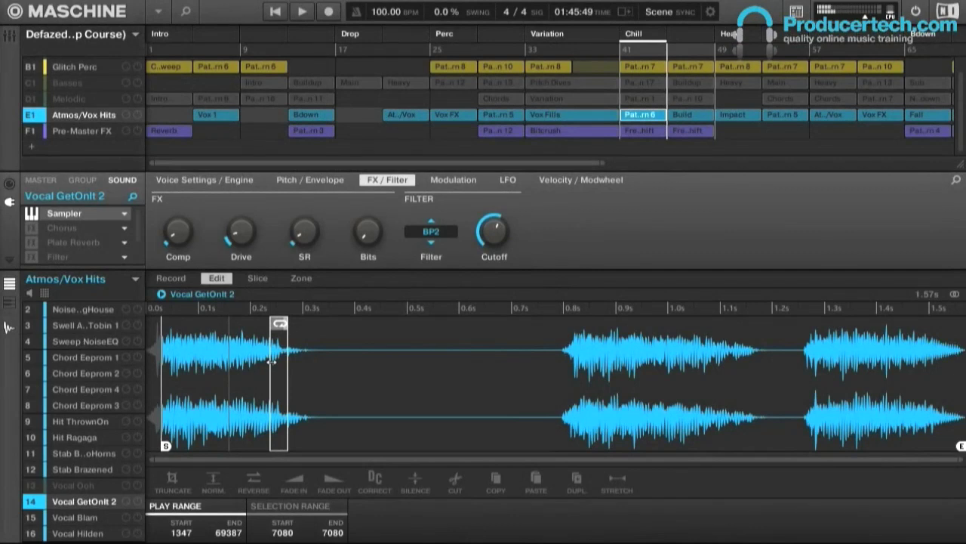
pyautogui.moveTo(272, 361); pyautogui.dragTo(201, 370)
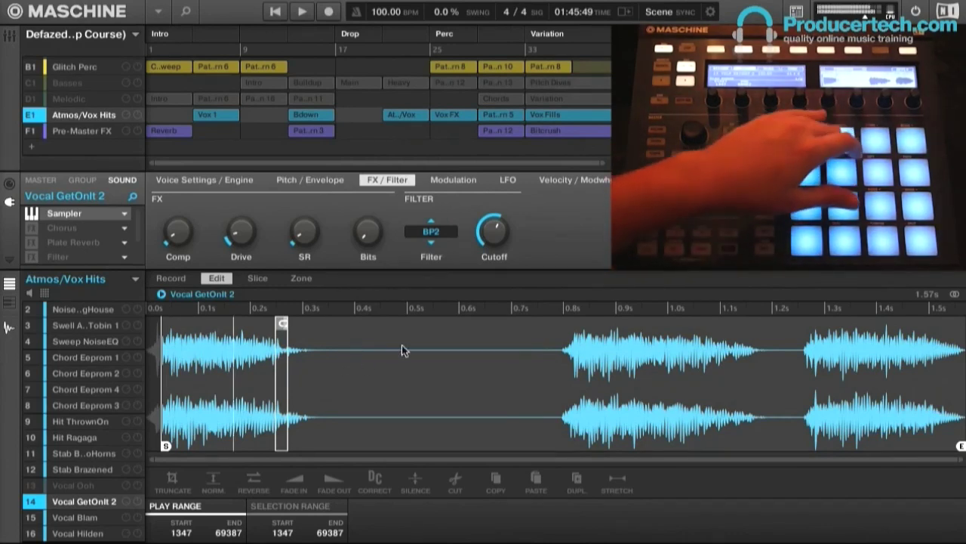
# - Switch the filter to BP2 band-pass and lower its cutoff to 857.1 Hz
pyautogui.click(431, 231)
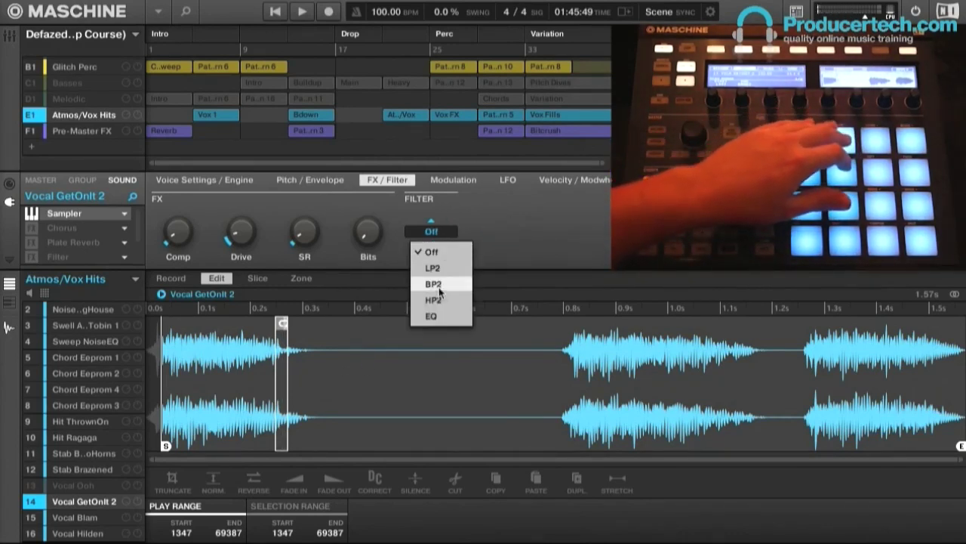
pyautogui.click(438, 287)
pyautogui.moveTo(491, 236)
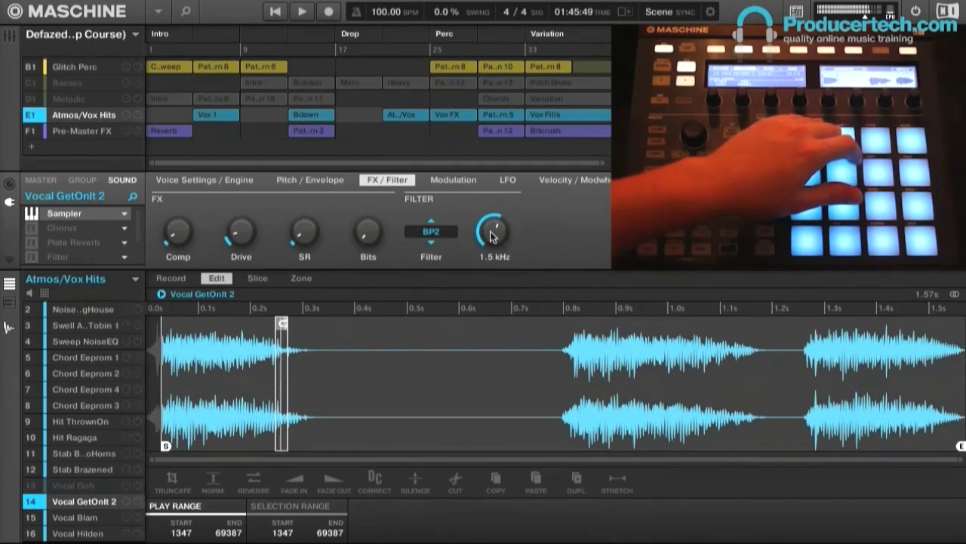
pyautogui.moveTo(491, 237)
pyautogui.mouseDown()
pyautogui.moveTo(491, 253)
pyautogui.moveTo(492, 239)
pyautogui.mouseUp()
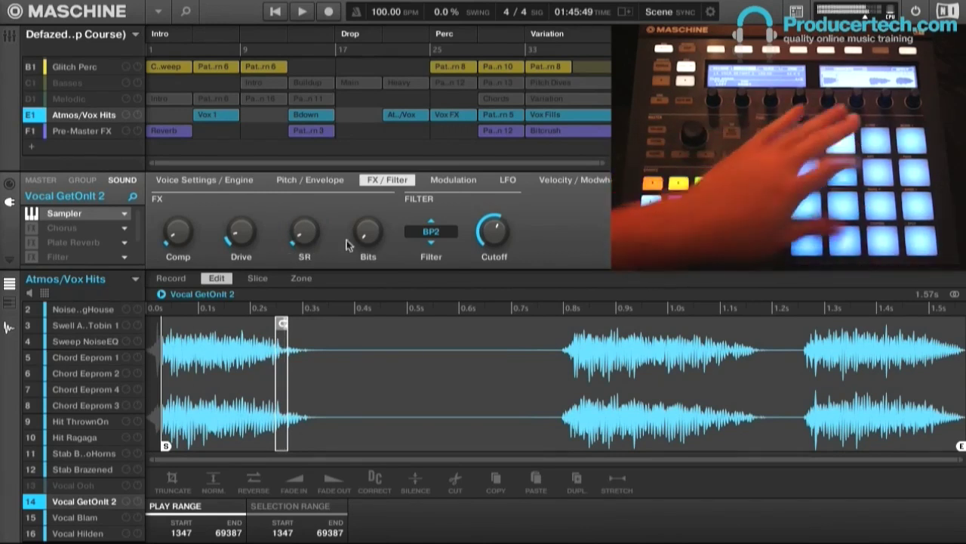
pyautogui.moveTo(372, 235)
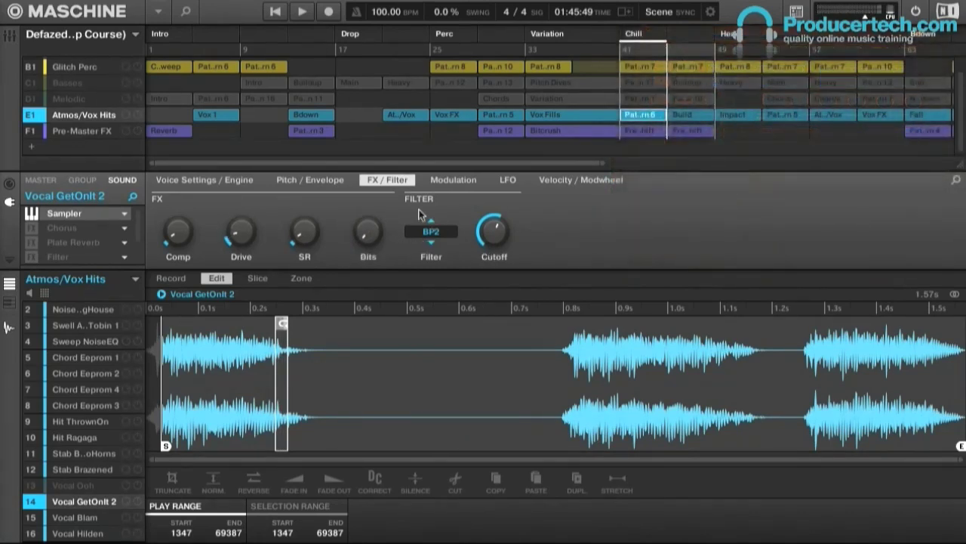
pyautogui.click(466, 179)
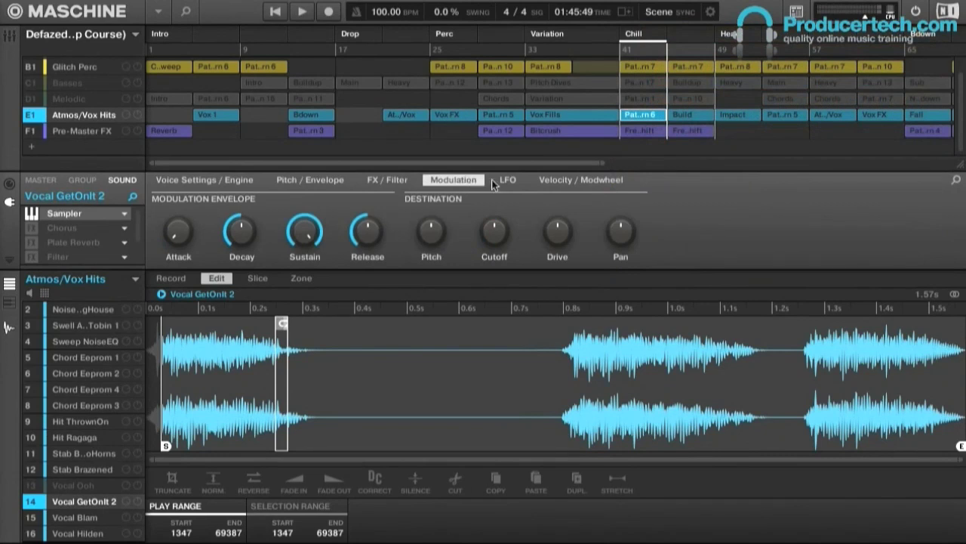
# - Raise the Vocal GetOnIt 2 LFO speed from 1/1 to 3/8
pyautogui.click(513, 182)
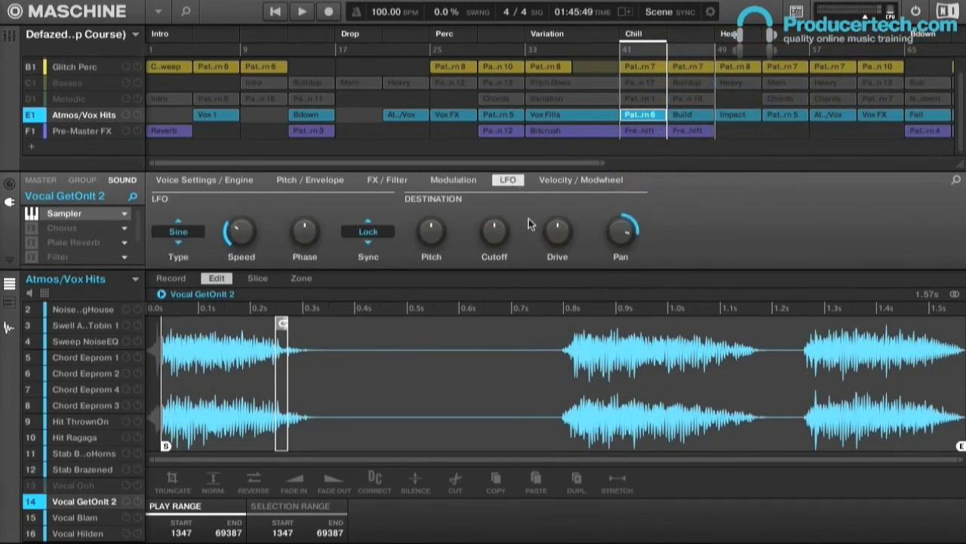
pyautogui.moveTo(615, 238)
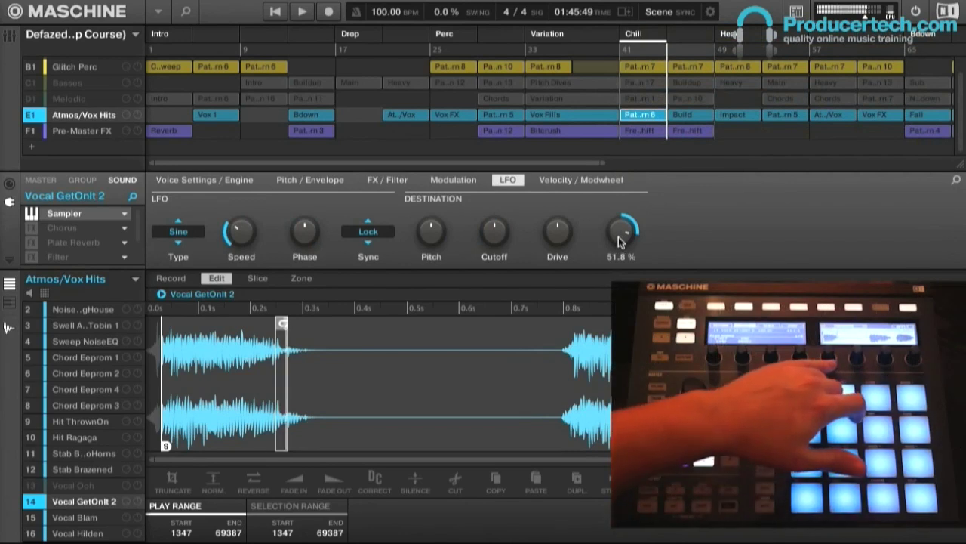
pyautogui.moveTo(243, 237)
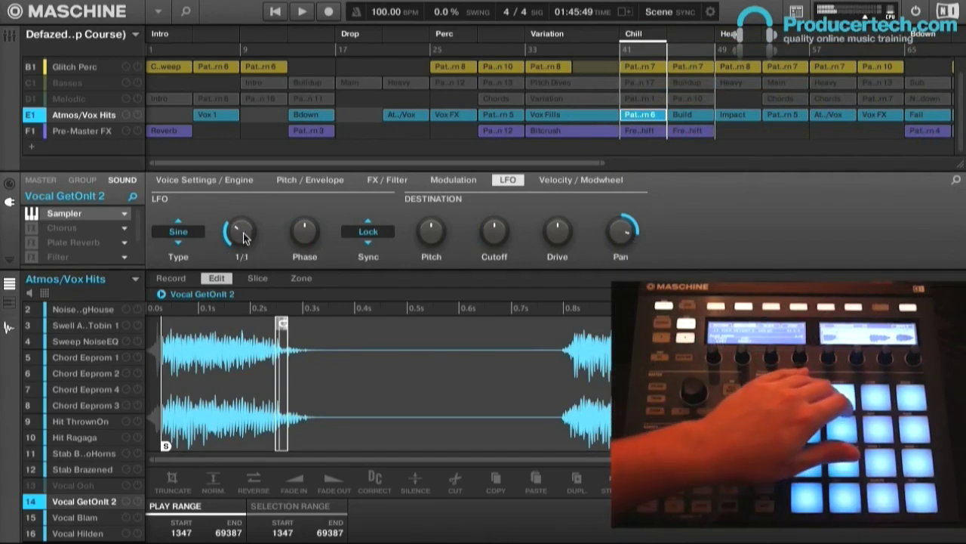
pyautogui.moveTo(243, 237); pyautogui.dragTo(243, 225)
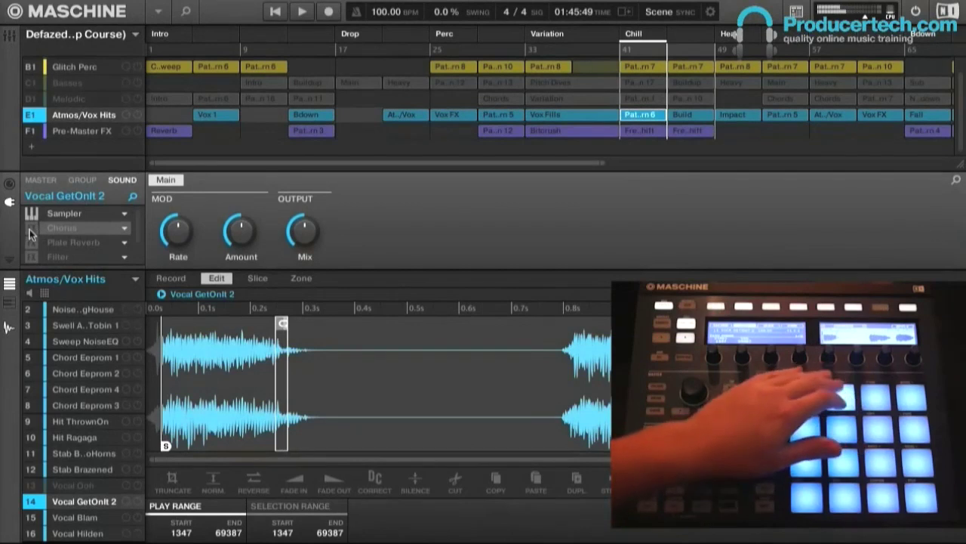
# - Enable the Chorus and Plate Reverb effects and view the Plate Reverb parameters
pyautogui.click(31, 229)
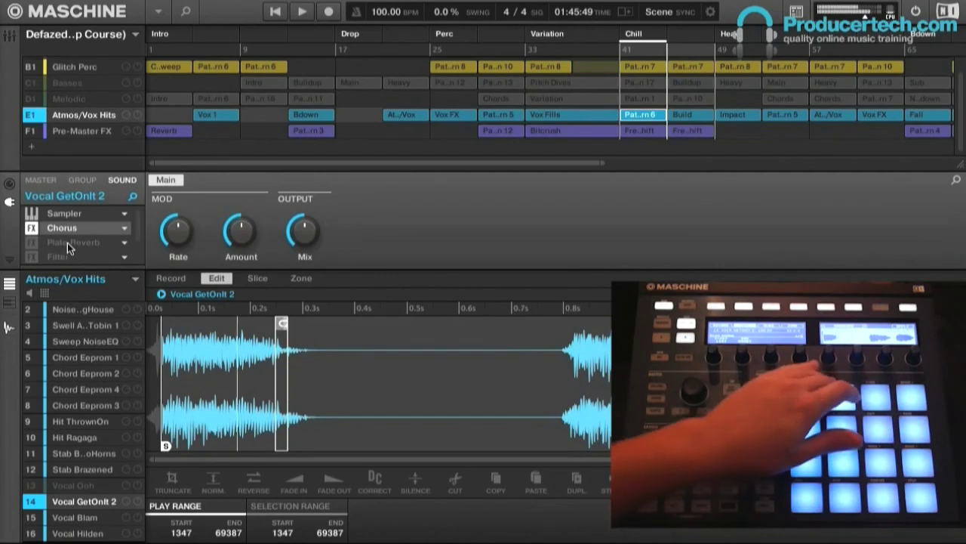
pyautogui.click(32, 243)
pyautogui.click(69, 246)
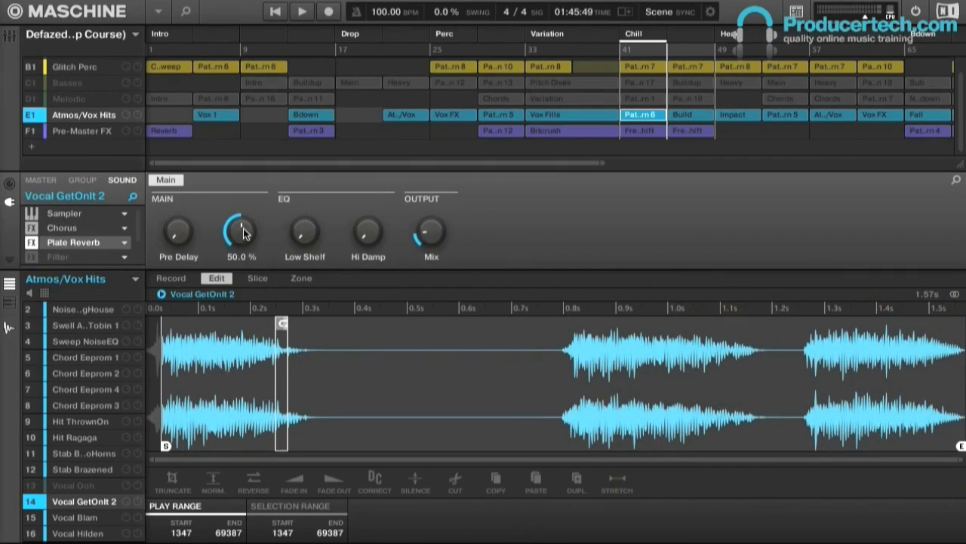
# - Re-enable the Filter effect in HP mode with LFO Sync modulation at 54%
pyautogui.click(82, 257)
pyautogui.scroll(-1, 68, 247)
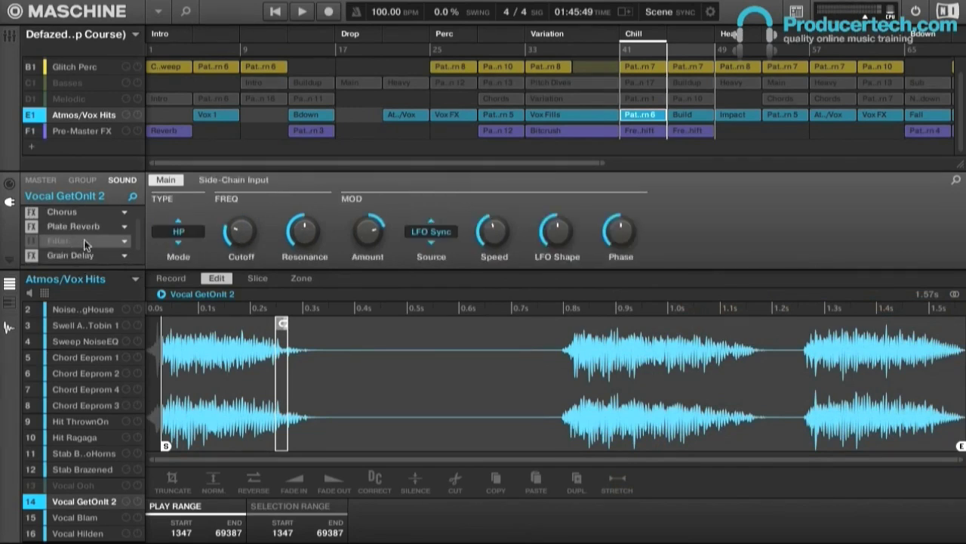
pyautogui.scroll(-1, 66, 241)
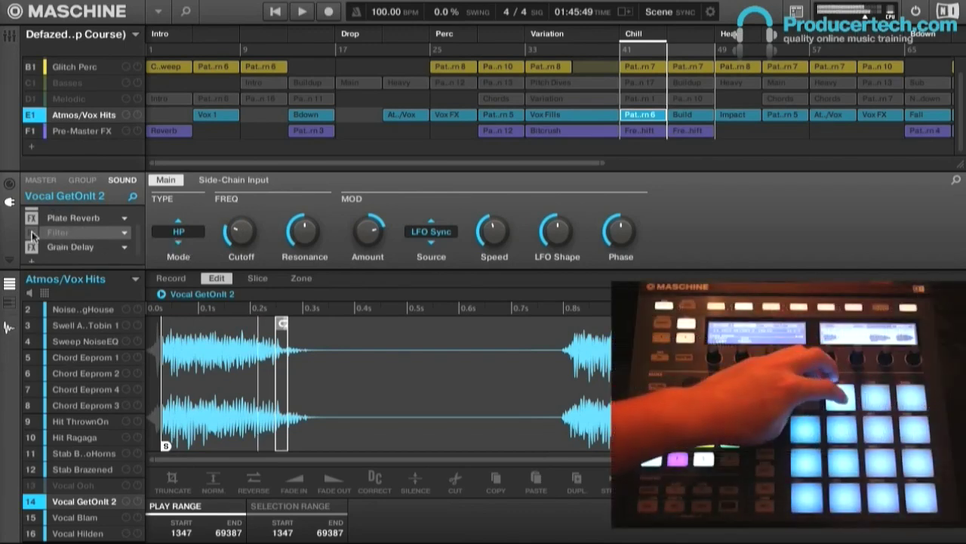
pyautogui.click(32, 234)
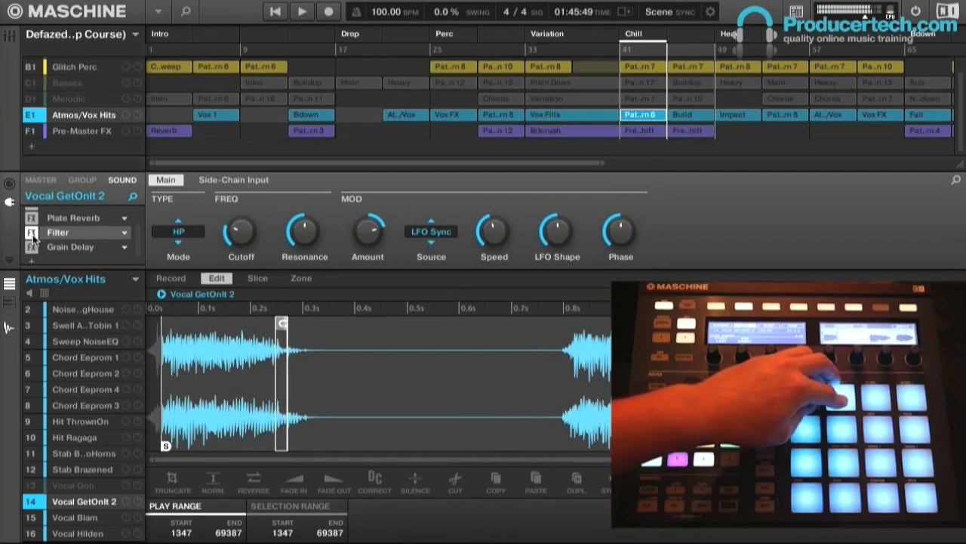
pyautogui.moveTo(370, 235)
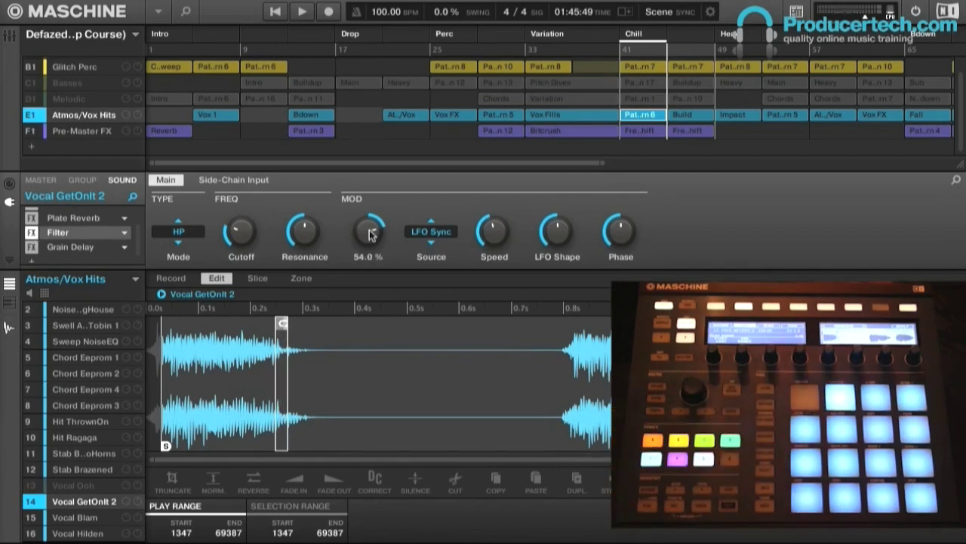
pyautogui.moveTo(495, 233)
pyautogui.moveTo(555, 240)
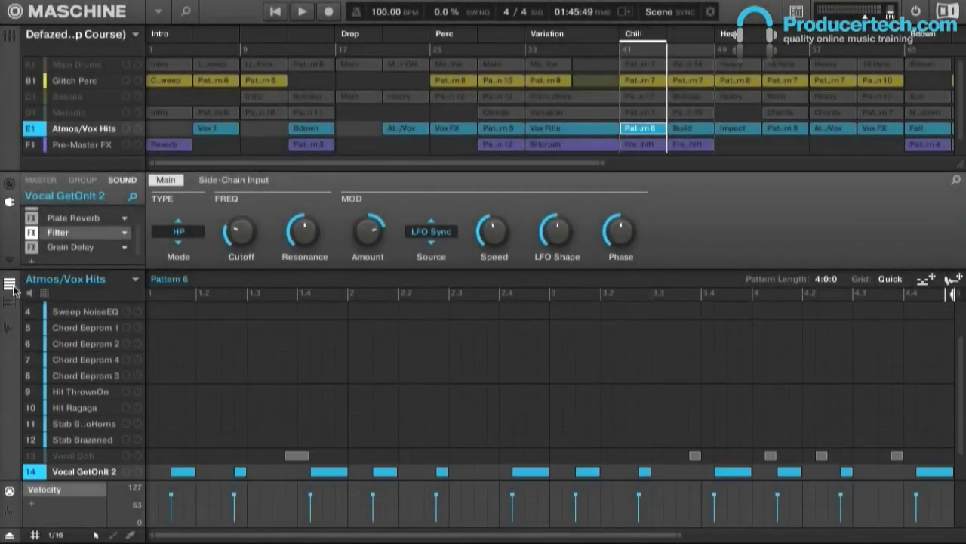
# - Select the Vocal Blam sound and review its notes and sample waveform
pyautogui.scroll(-2, 231, 394)
pyautogui.click(77, 458)
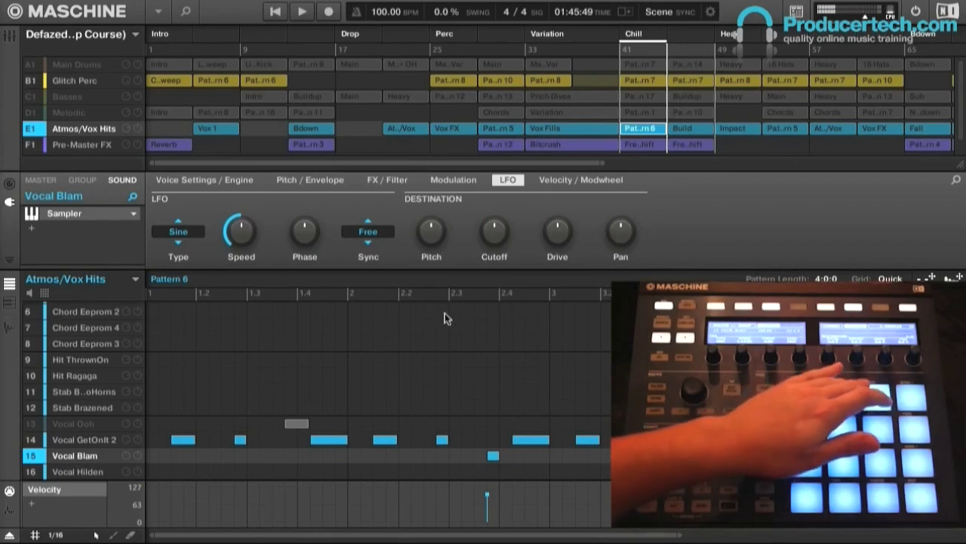
pyautogui.click(10, 304)
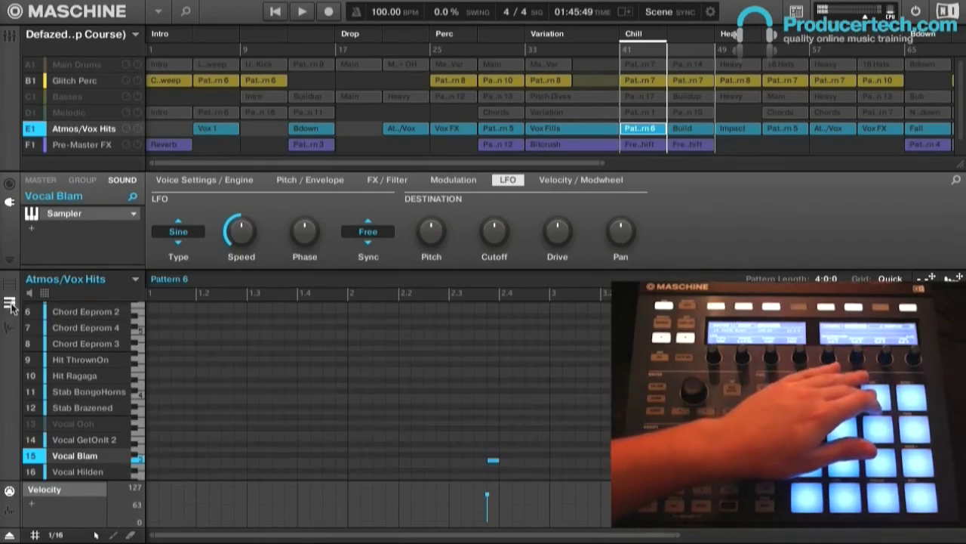
pyautogui.click(11, 327)
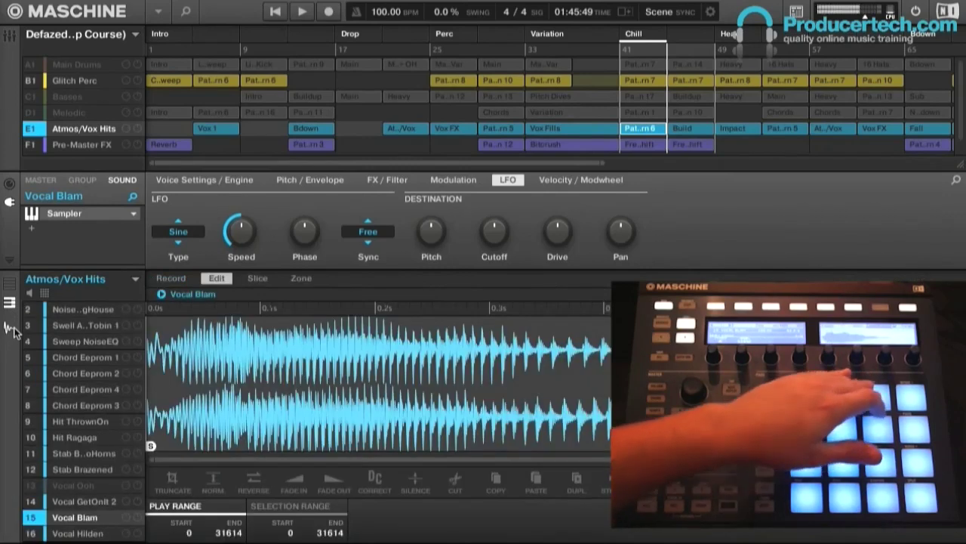
pyautogui.click(13, 330)
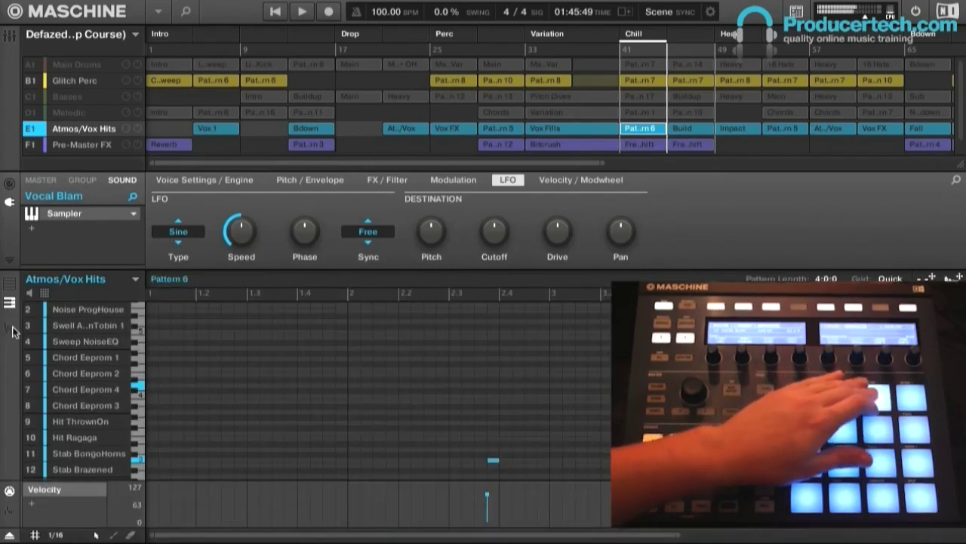
pyautogui.click(10, 308)
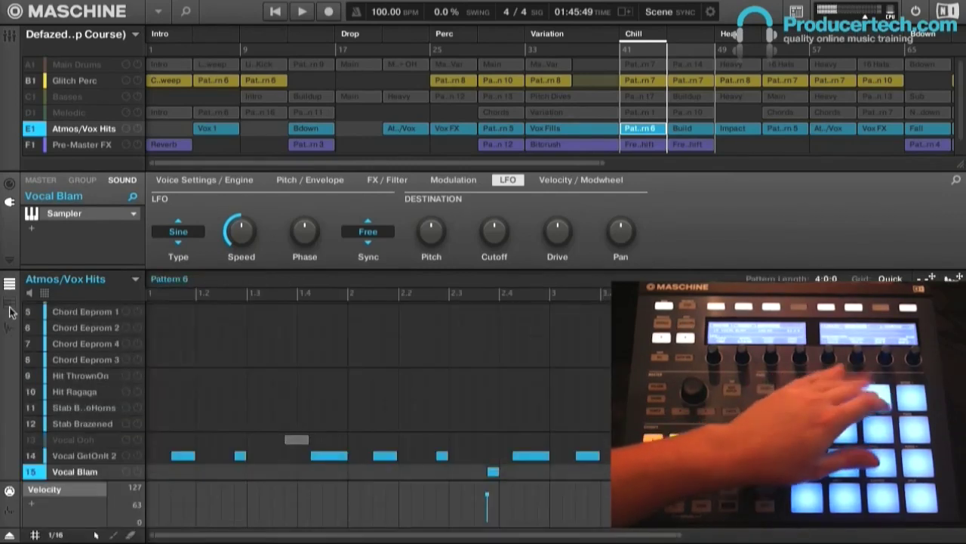
pyautogui.click(9, 328)
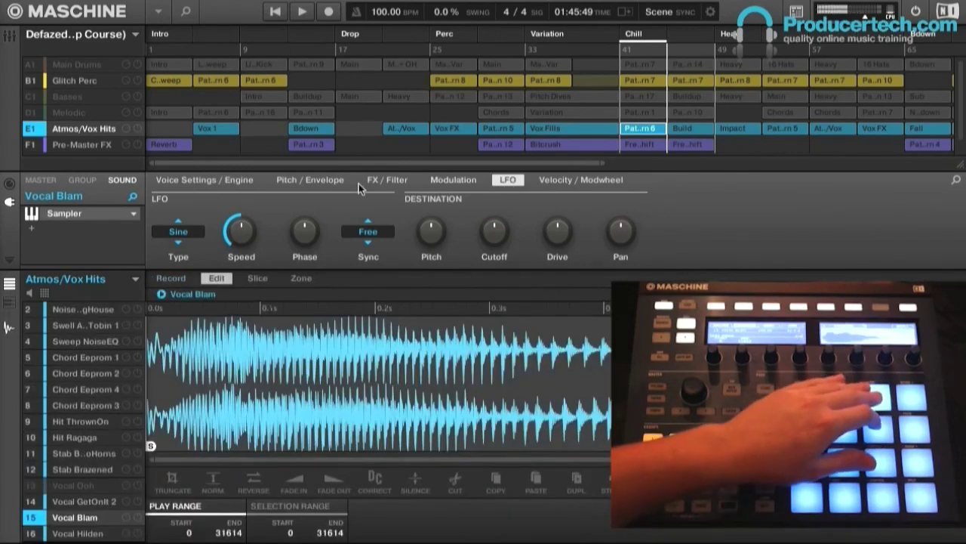
pyautogui.click(10, 304)
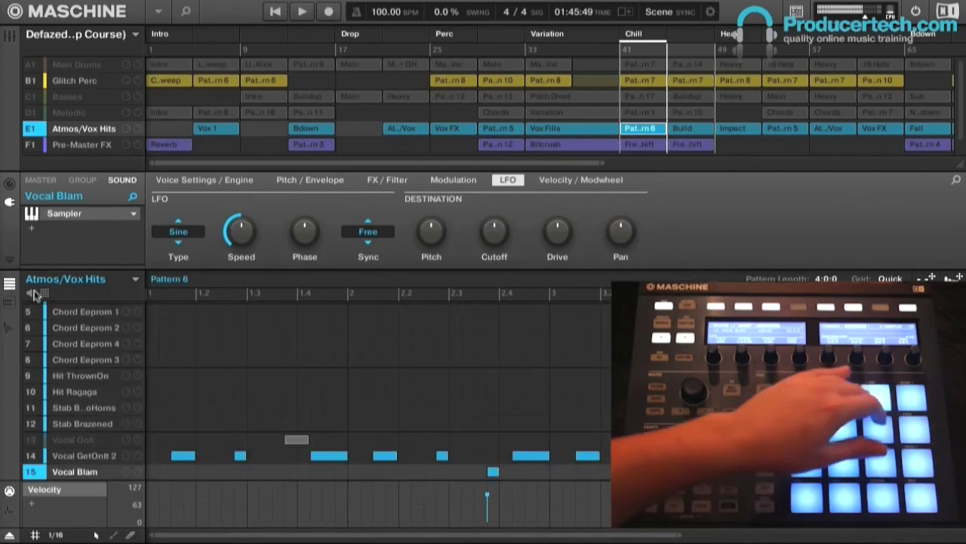
# - Shorten Vocal Blam's amplitude envelope hold to 91.1 ms
pyautogui.click(309, 179)
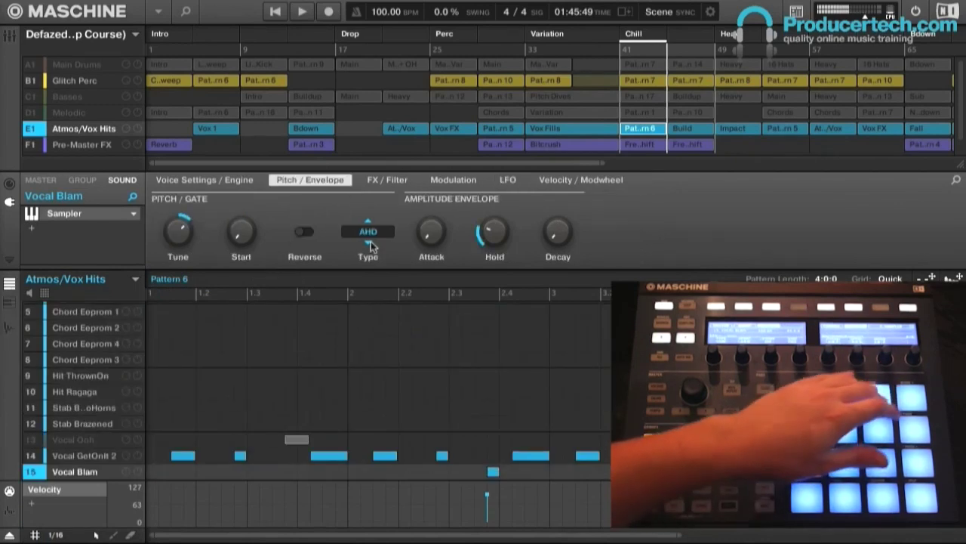
pyautogui.moveTo(495, 240); pyautogui.dragTo(495, 236)
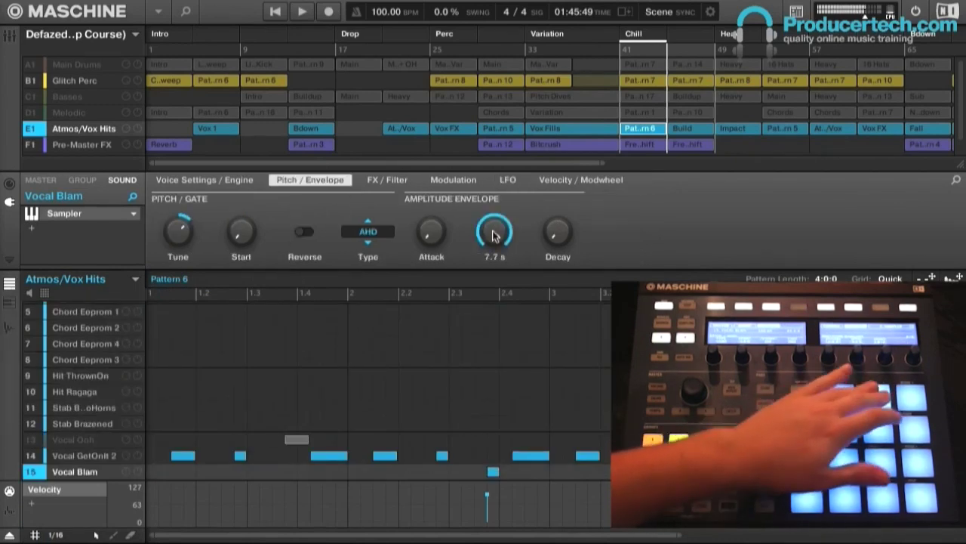
pyautogui.scroll(-5, 494, 235)
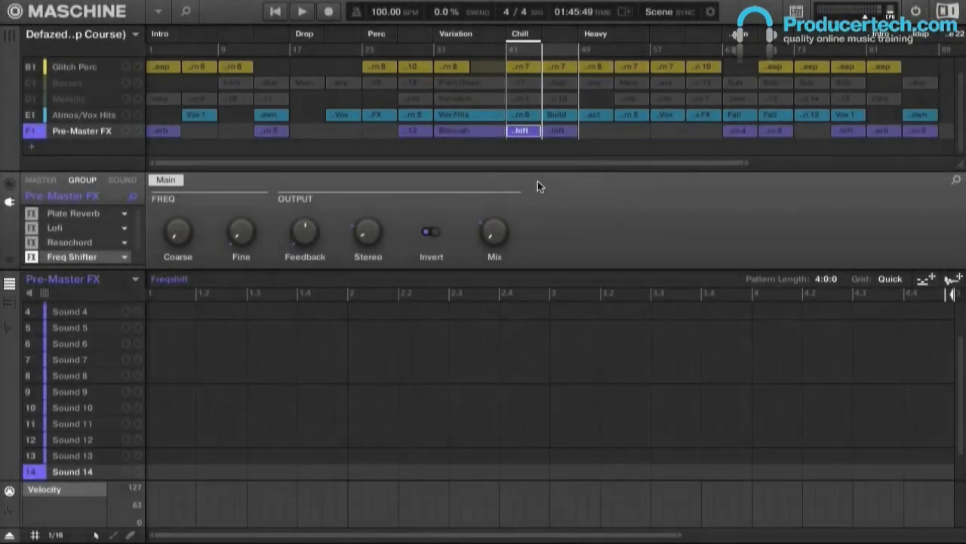
# - Open the Glitch Perc pattern in Chill and mute the Atmos/Vox Hits group
pyautogui.click(521, 70)
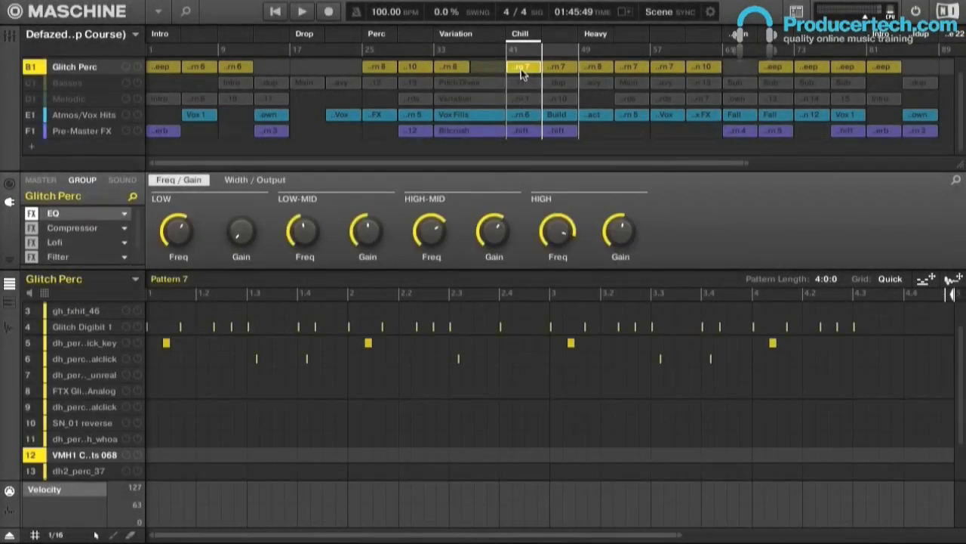
pyautogui.scroll(2, 506, 434)
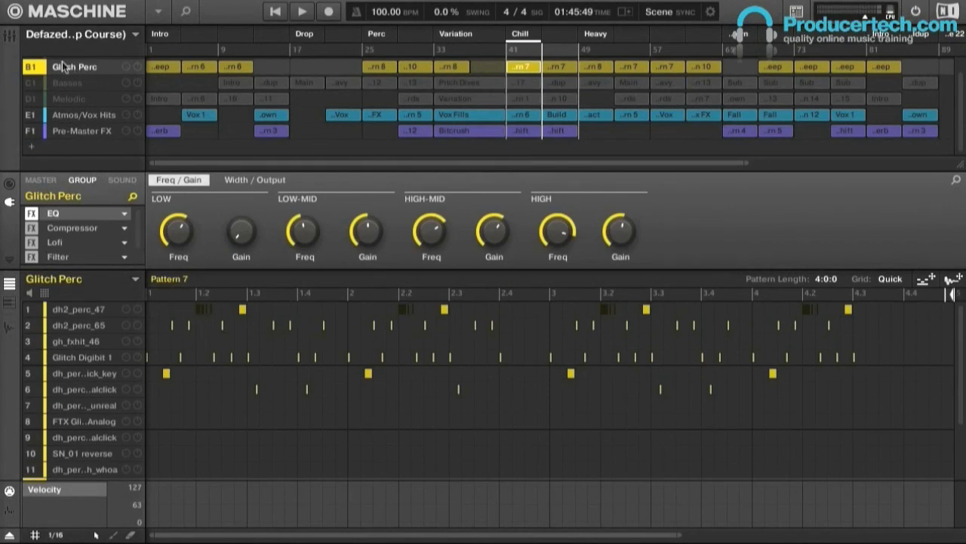
pyautogui.click(32, 119)
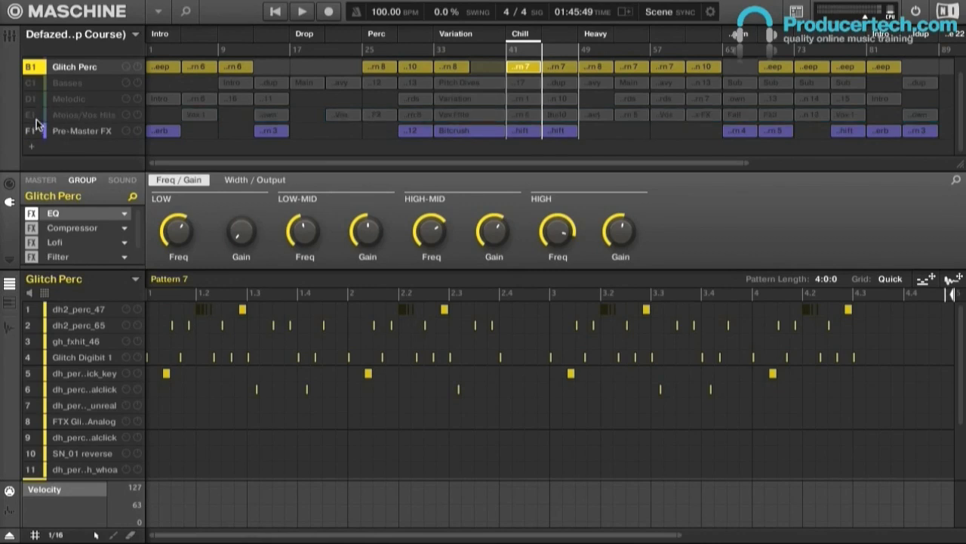
pyautogui.scroll(1, 110, 115)
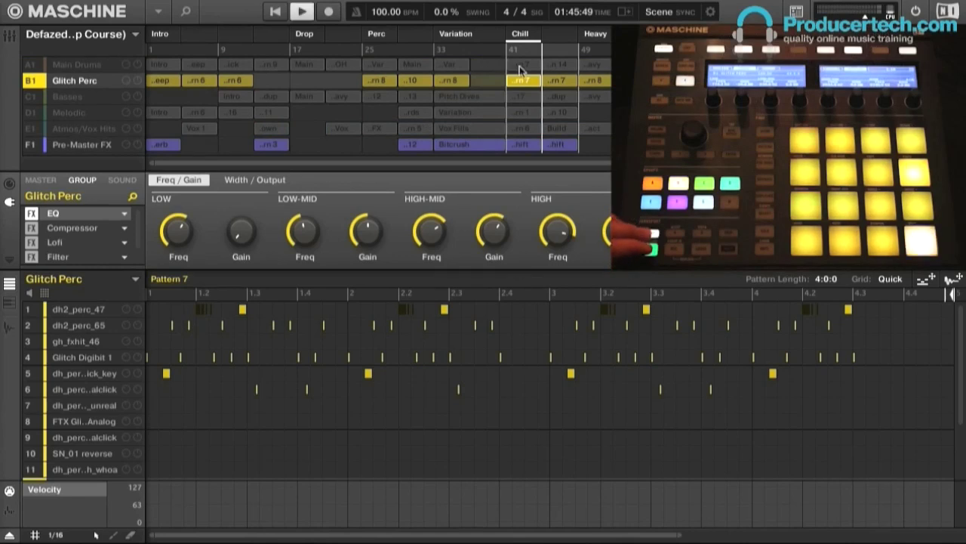
# - Play Glitch Perc Pattern 7 with the pattern editor zoomed in
pyautogui.press('space')
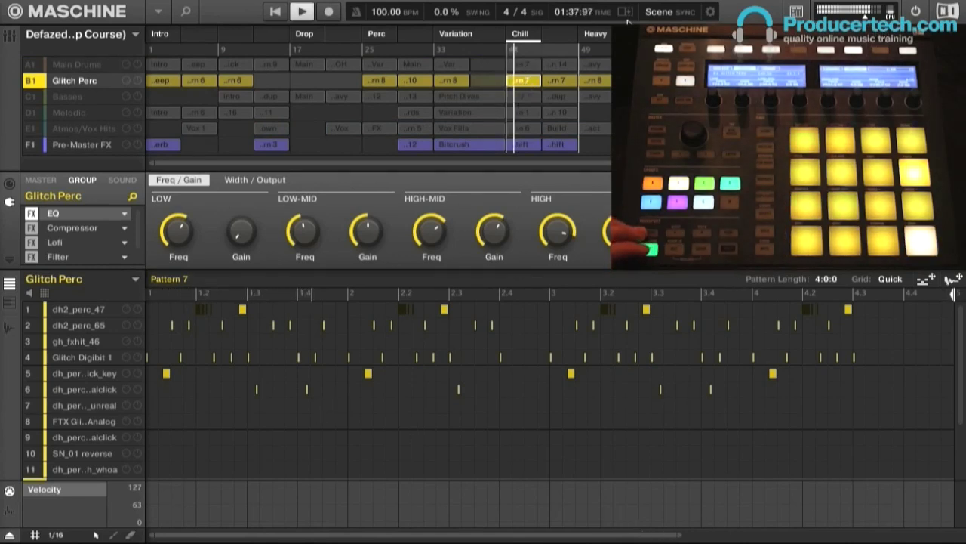
pyautogui.press('space')
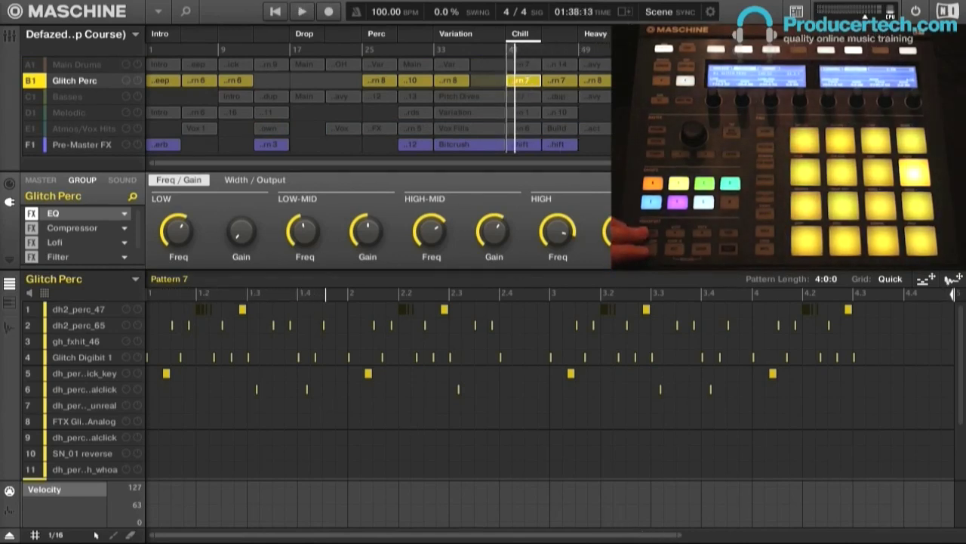
pyautogui.moveTo(682, 535); pyautogui.dragTo(293, 534)
pyautogui.press('space')
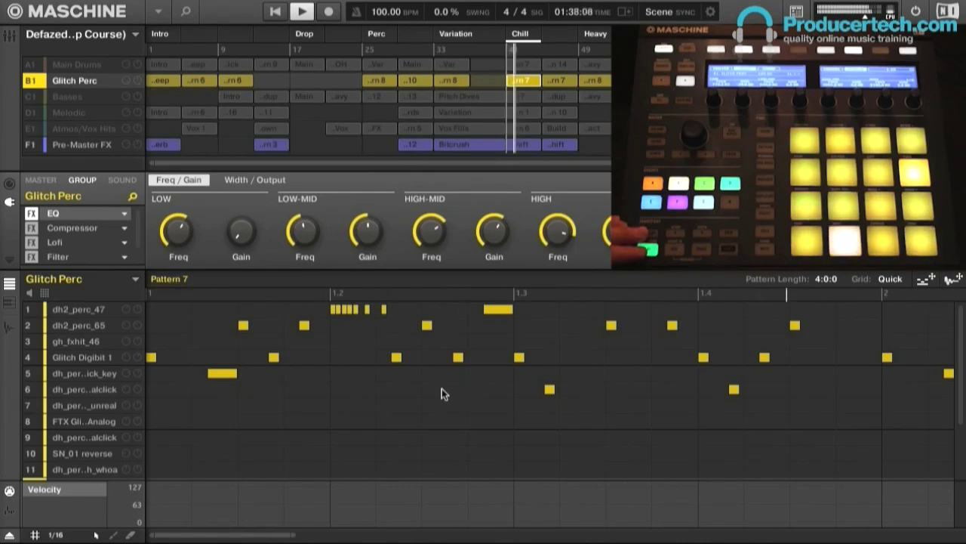
# - Stop playback, select dh2_perc_47, and change the step grid from 1/16 to 1/128
pyautogui.press('space')
pyautogui.click(89, 309)
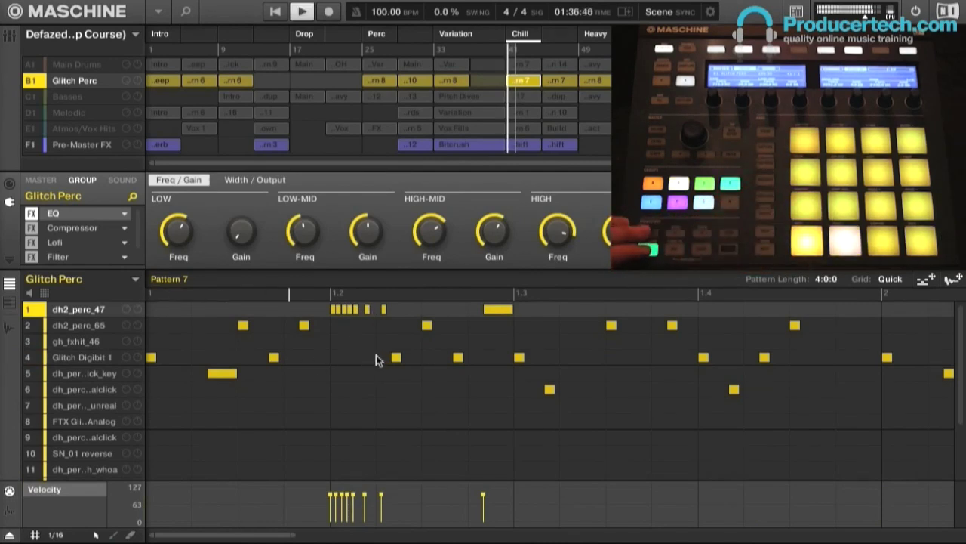
pyautogui.click(59, 534)
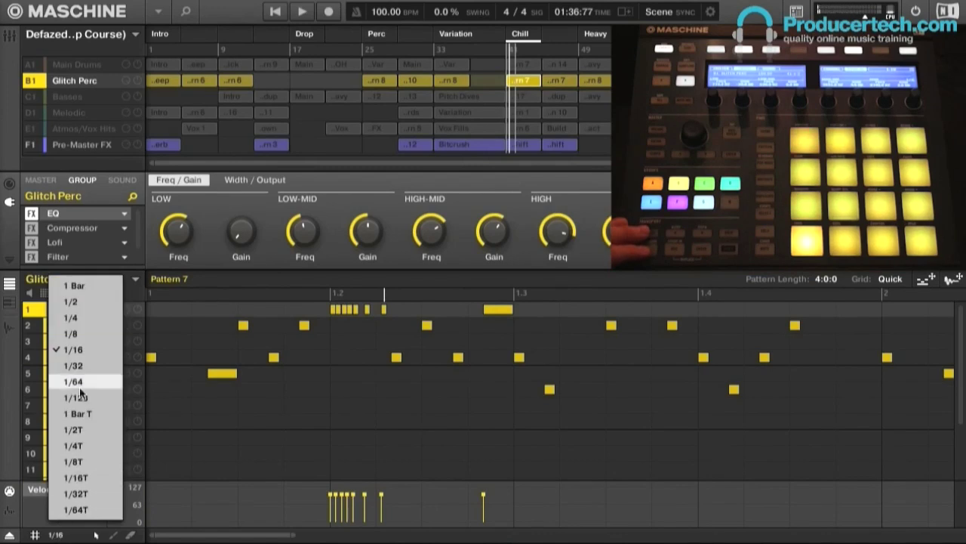
pyautogui.moveTo(226, 534); pyautogui.dragTo(190, 535)
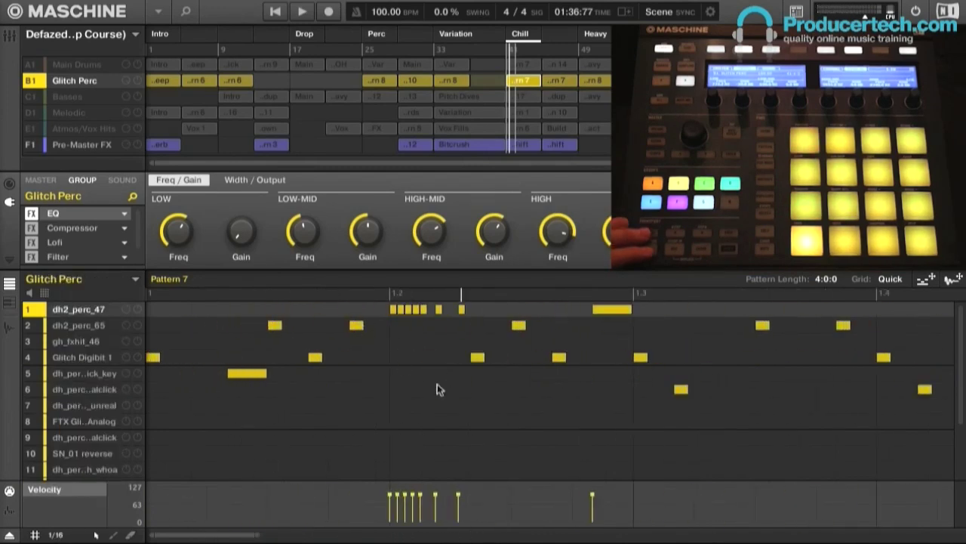
pyautogui.click(56, 535)
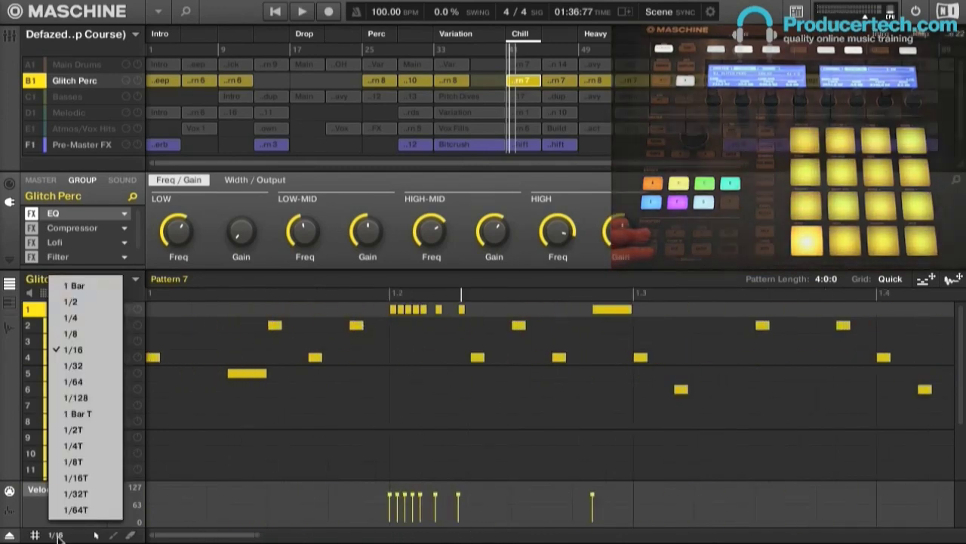
pyautogui.click(74, 397)
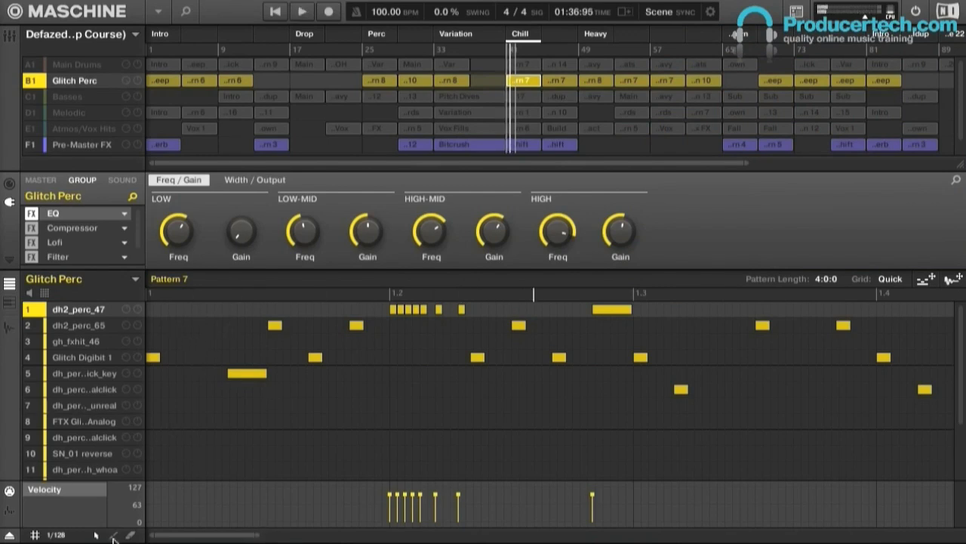
# - Paint a 128th-note run at dh2_perc_47's bar start, audition it, then erase most of it
pyautogui.rightClick(197, 428)
pyautogui.click(246, 307)
pyautogui.moveTo(163, 310); pyautogui.dragTo(225, 311)
pyautogui.press('space')
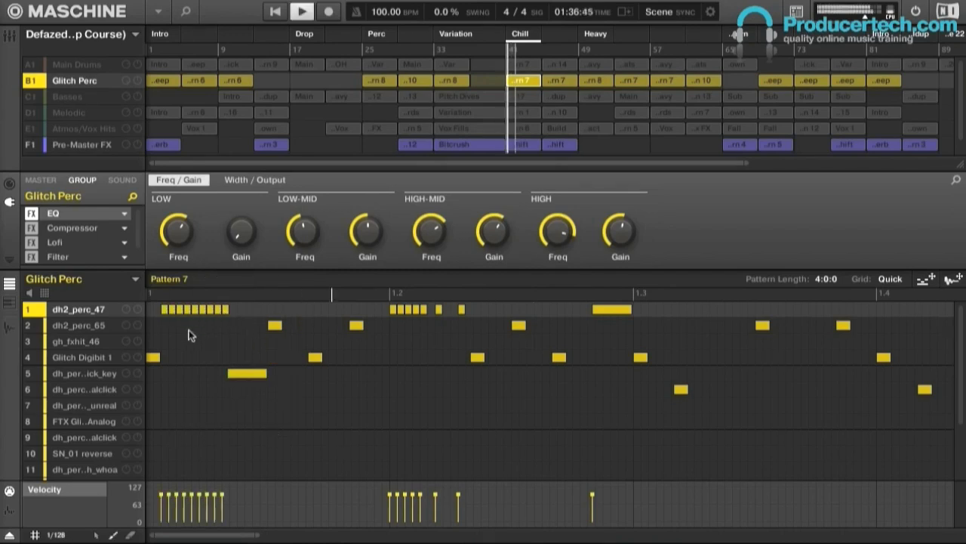
pyautogui.press('space')
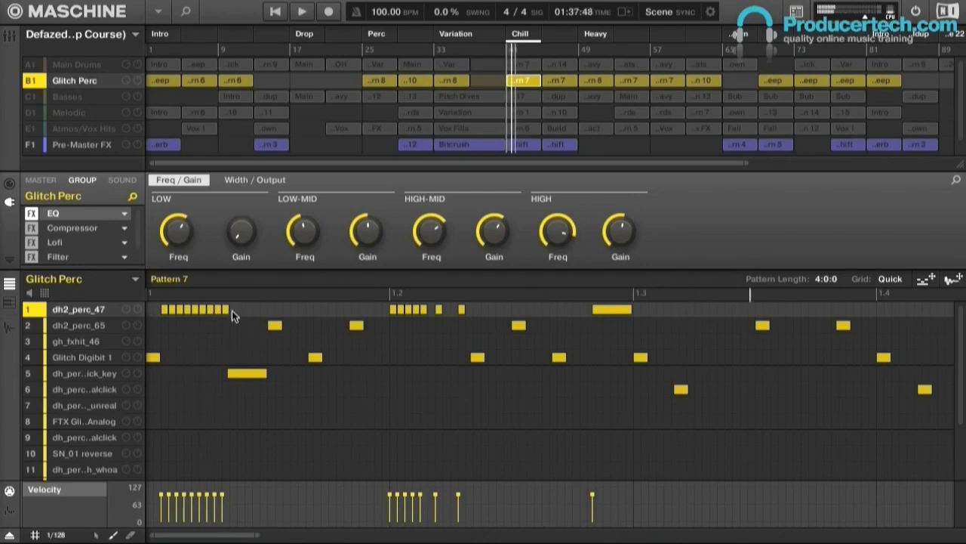
pyautogui.moveTo(225, 308)
pyautogui.mouseDown()
pyautogui.moveTo(139, 309)
pyautogui.moveTo(213, 310)
pyautogui.moveTo(161, 320)
pyautogui.moveTo(238, 322)
pyautogui.moveTo(210, 336)
pyautogui.moveTo(242, 323)
pyautogui.moveTo(160, 324)
pyautogui.moveTo(236, 326)
pyautogui.moveTo(217, 349)
pyautogui.moveTo(192, 347)
pyautogui.mouseUp()
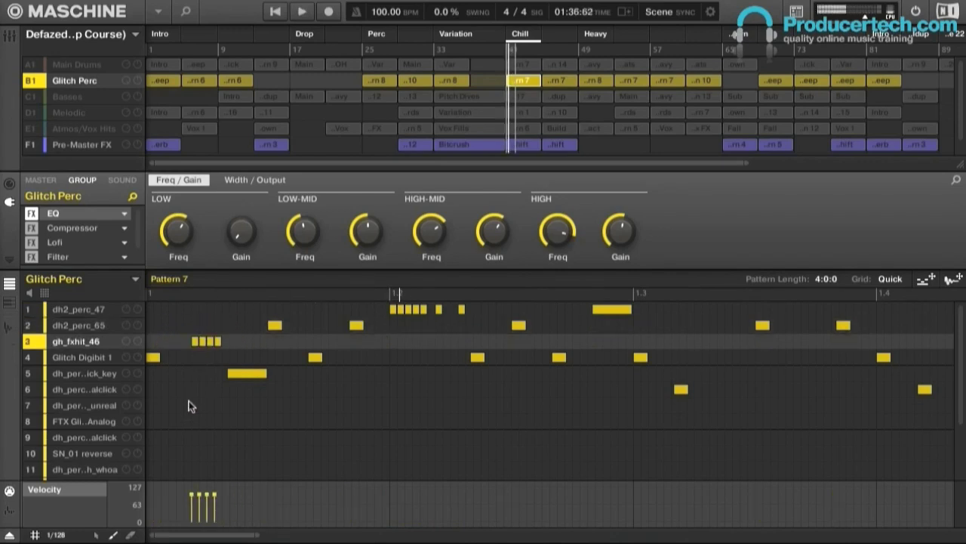
# - Add a three-note run in row 5 and a four-note run for gh_fxhit_46
pyautogui.moveTo(189, 375); pyautogui.dragTo(179, 377)
pyautogui.click(179, 377)
pyautogui.click(179, 378)
pyautogui.press('space')
pyautogui.moveTo(328, 374); pyautogui.dragTo(349, 377)
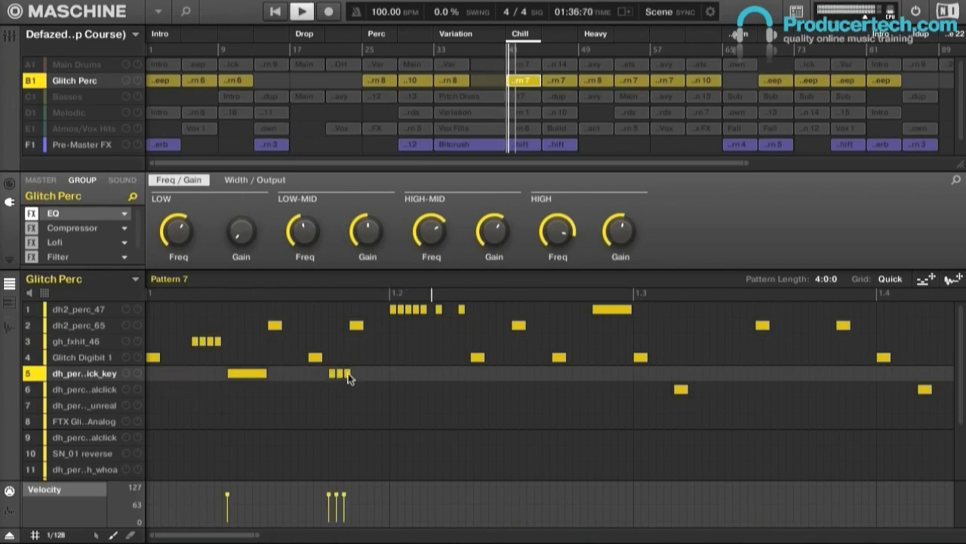
pyautogui.press('space')
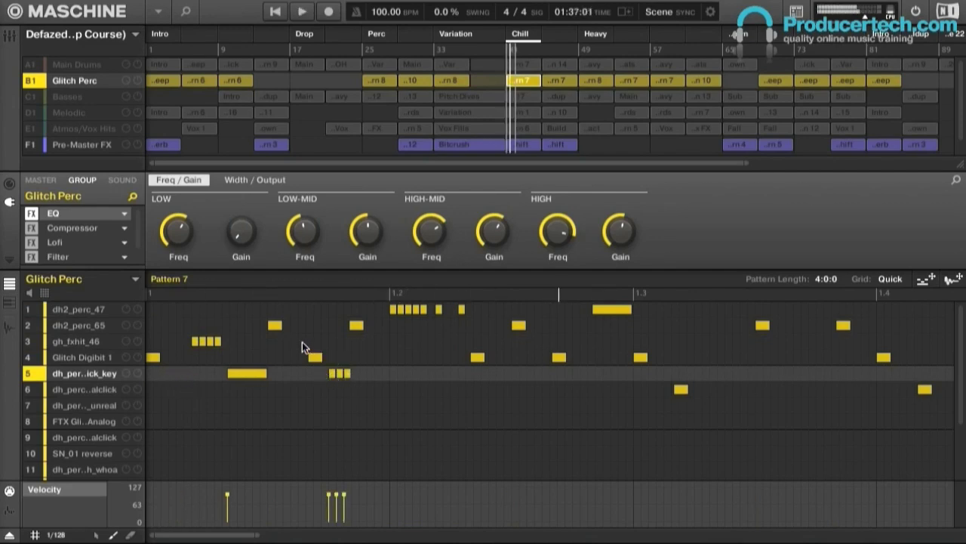
pyautogui.click(287, 341)
pyautogui.moveTo(285, 341)
pyautogui.mouseDown()
pyautogui.moveTo(300, 341)
pyautogui.moveTo(286, 345)
pyautogui.mouseUp()
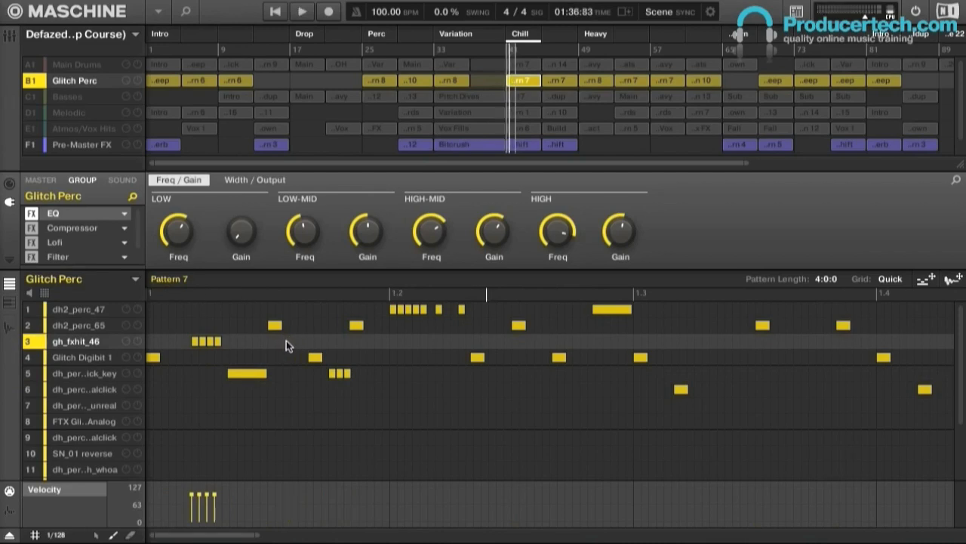
# - Paint a four-note dh2_perc_47 run and a trimmed seven-note run later in the bar
pyautogui.click(312, 309)
pyautogui.moveTo(312, 309); pyautogui.dragTo(285, 313)
pyautogui.press('space')
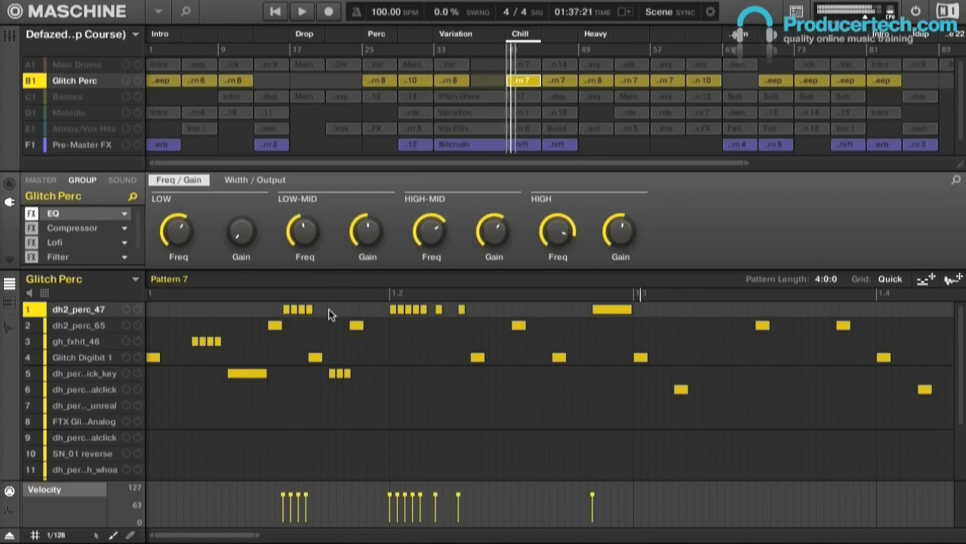
pyautogui.press('space')
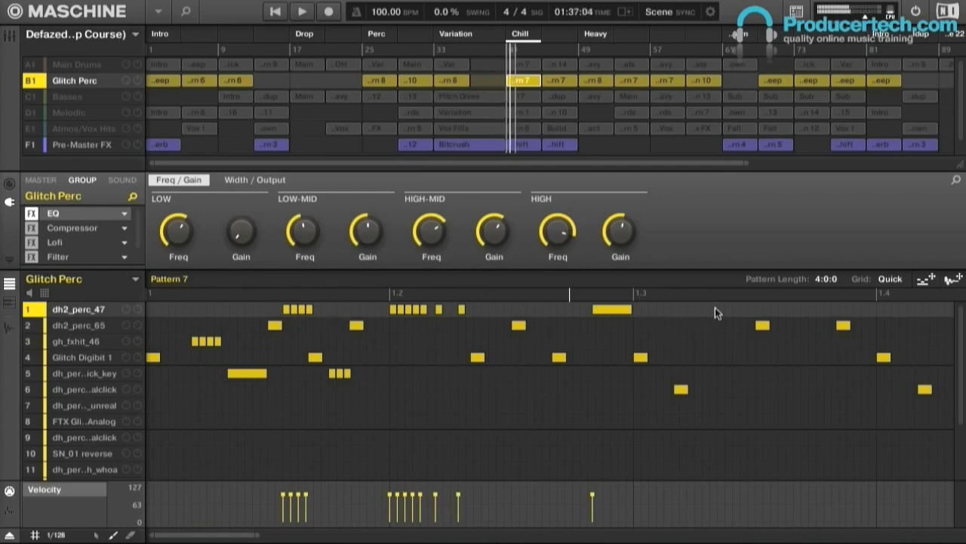
pyautogui.moveTo(749, 312); pyautogui.dragTo(705, 309)
pyautogui.press('space')
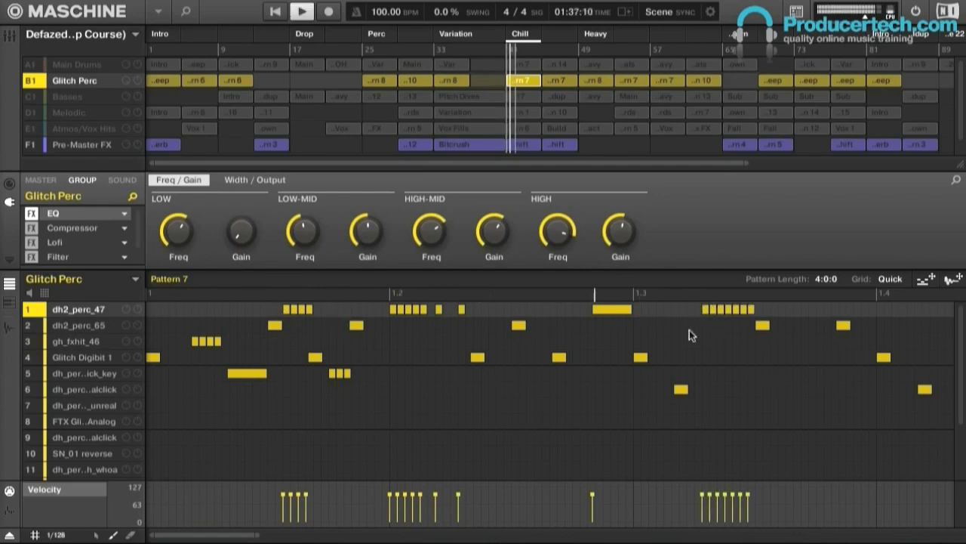
pyautogui.click(705, 308)
pyautogui.click(712, 309)
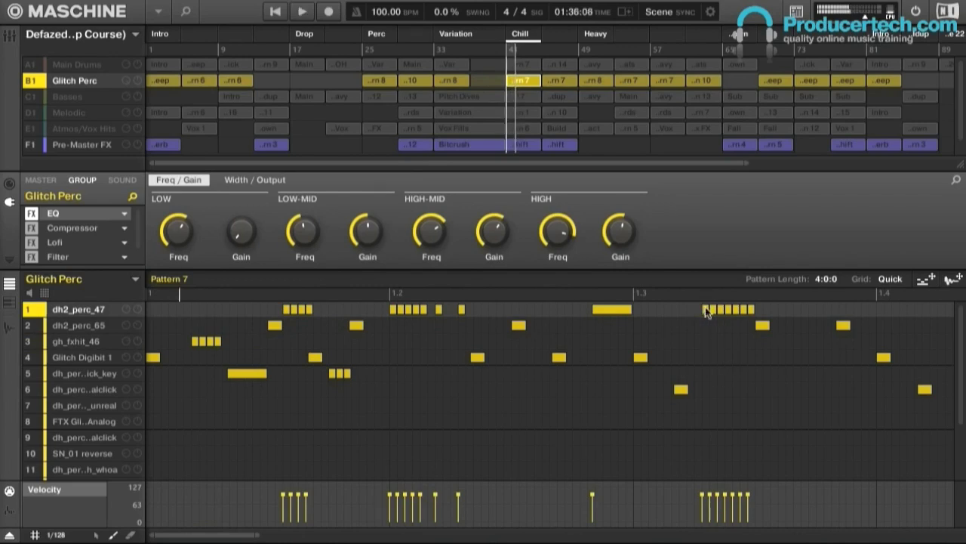
pyautogui.click(727, 310)
pyautogui.click(727, 309)
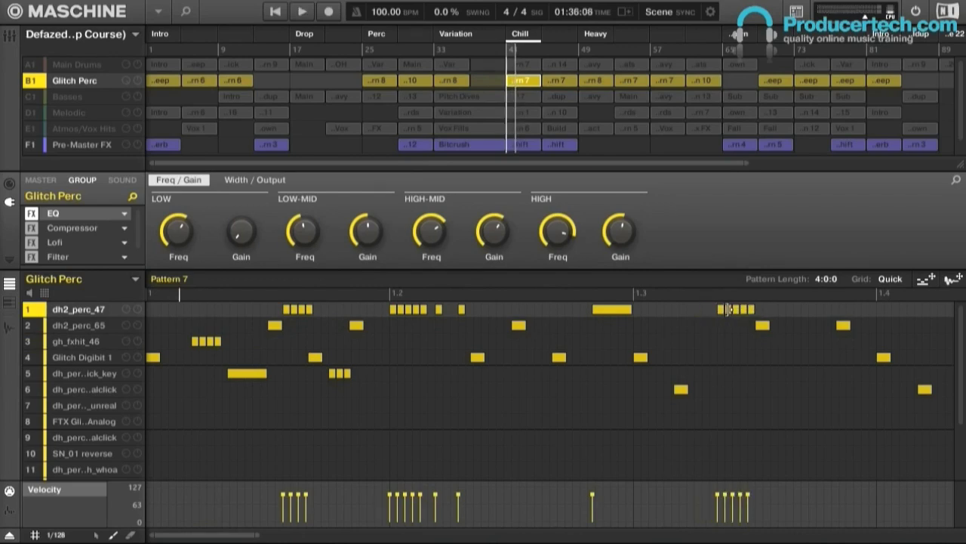
# - Give Glitch Digibit 1 a three-note burst and a longer rapid 1/128 run
pyautogui.moveTo(711, 354); pyautogui.dragTo(693, 358)
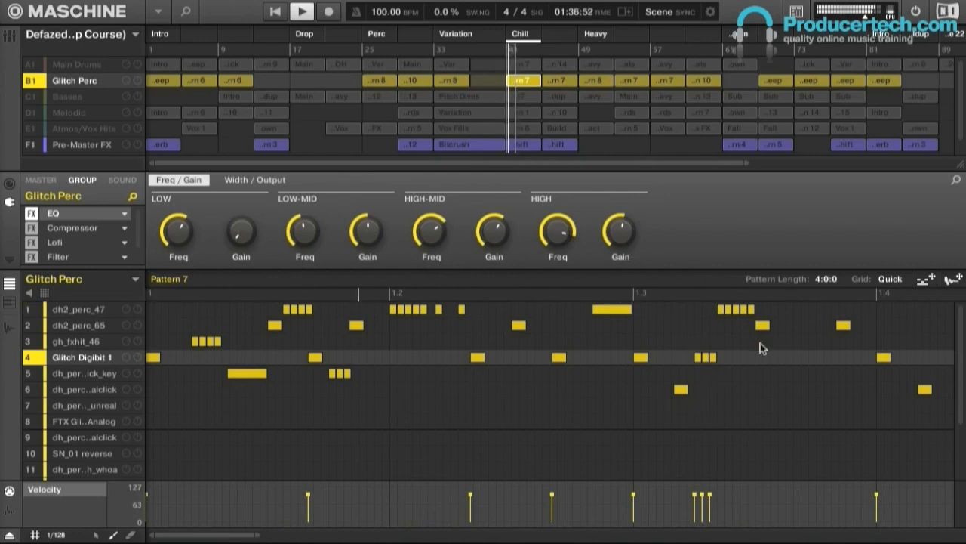
pyautogui.click(783, 358)
pyautogui.moveTo(786, 358); pyautogui.dragTo(838, 359)
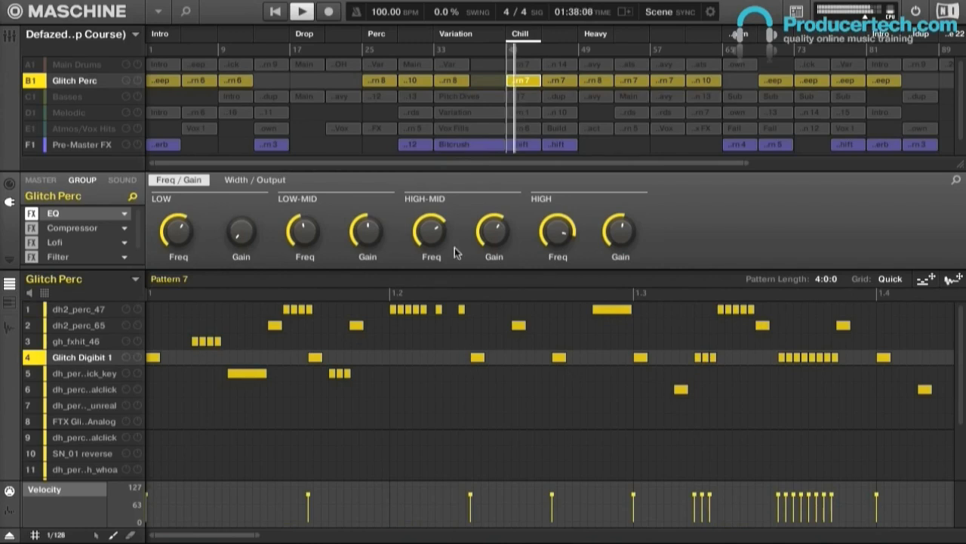
pyautogui.press('space')
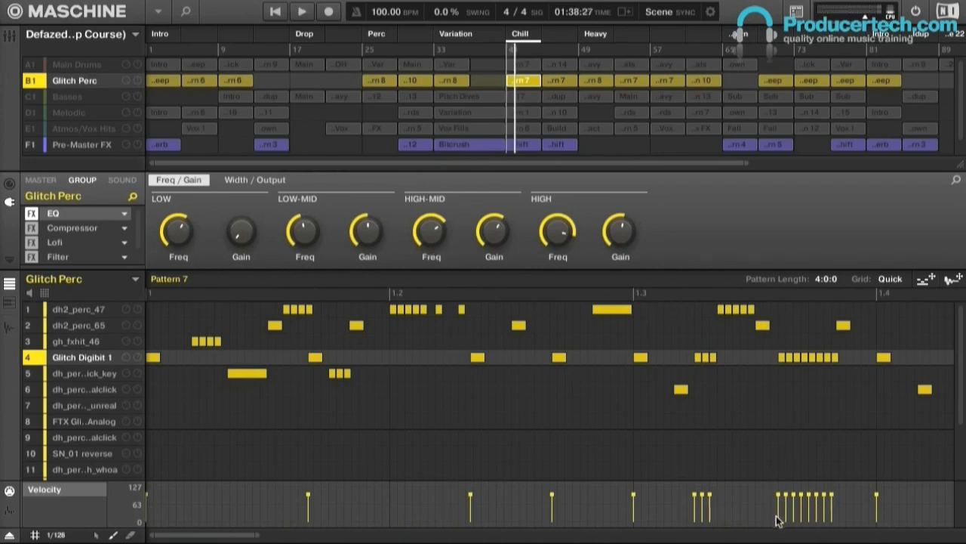
# - Ramp velocities upward across the row 4 run and both dh2_perc_47 runs
pyautogui.moveTo(778, 521); pyautogui.dragTo(831, 496)
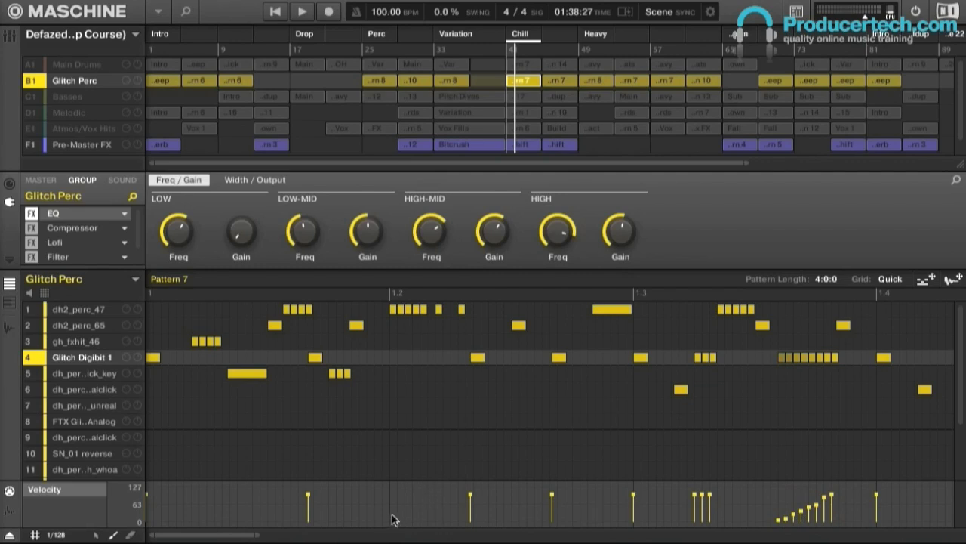
pyautogui.click(85, 312)
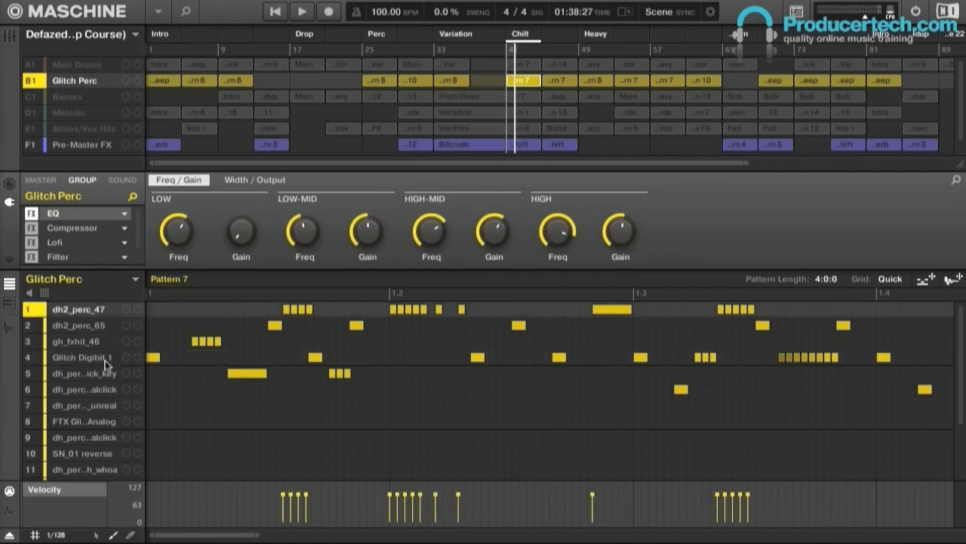
pyautogui.moveTo(285, 520); pyautogui.dragTo(302, 509)
pyautogui.moveTo(723, 520); pyautogui.dragTo(755, 495)
pyautogui.press('space')
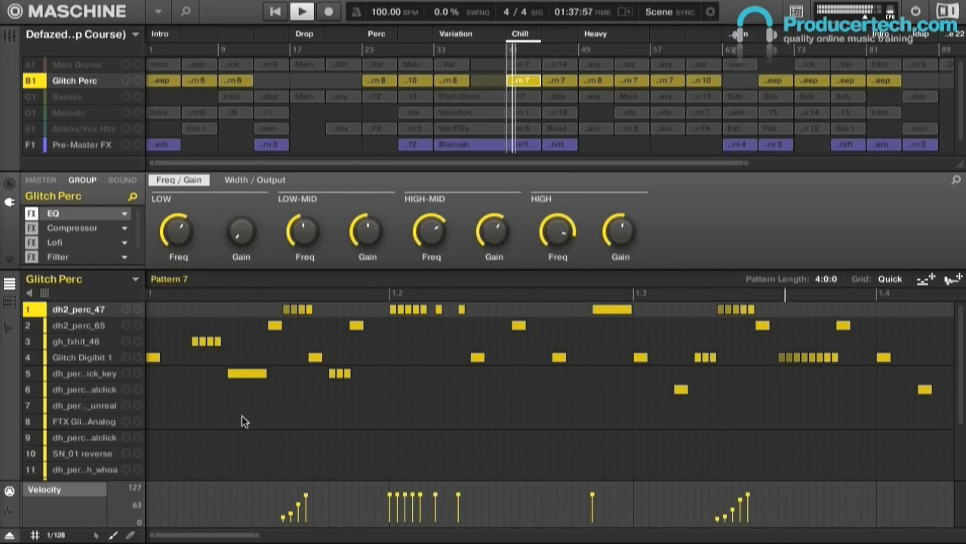
# - Ramp the gh_fxhit_46 velocities, then erase all four gh_fxhit_46 notes
pyautogui.click(79, 344)
pyautogui.moveTo(191, 521); pyautogui.dragTo(209, 513)
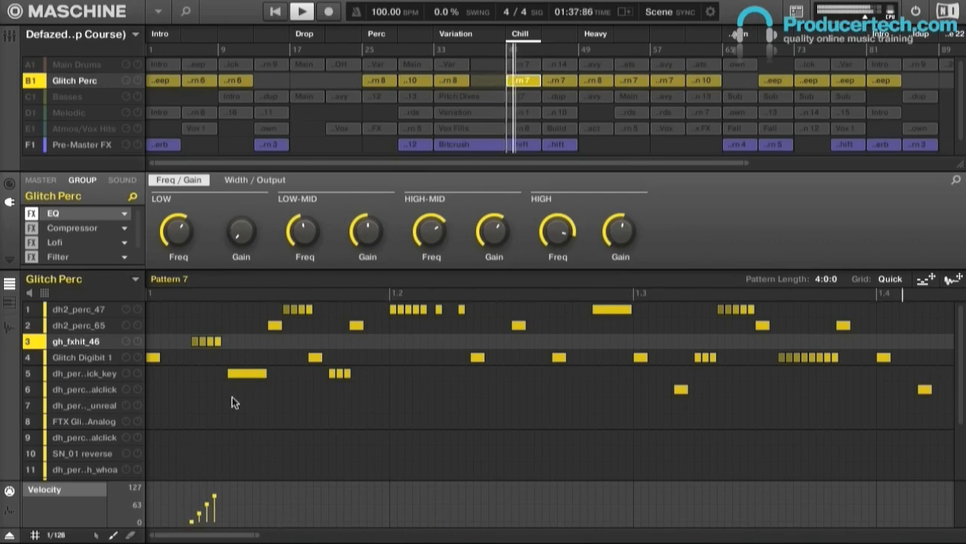
pyautogui.rightClick(214, 341)
pyautogui.rightClick(198, 342)
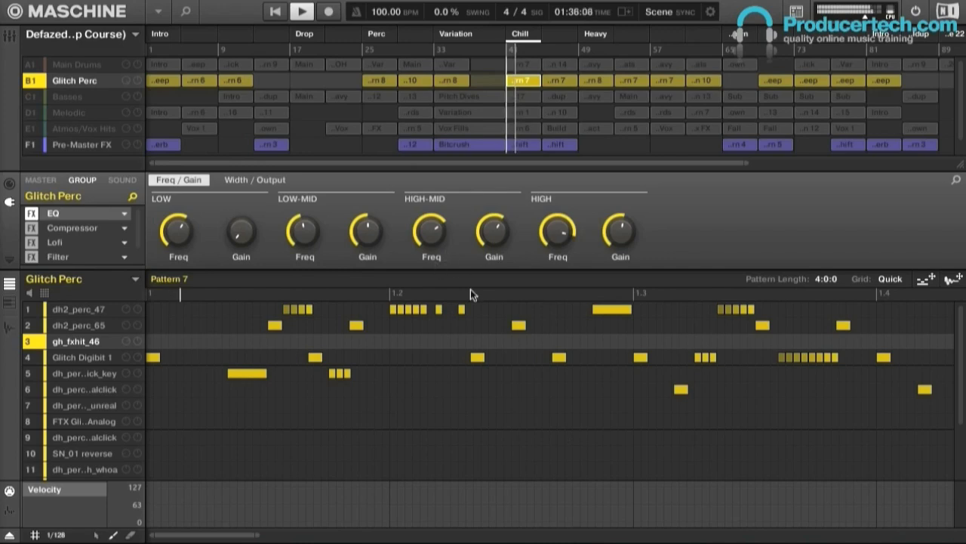
pyautogui.press('space')
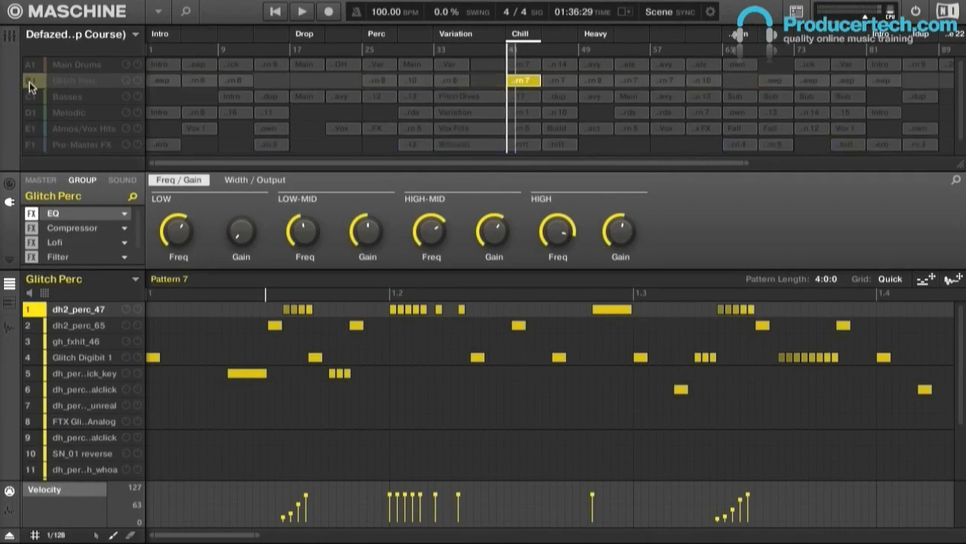
# - Unsolo Glitch Perc, play from the Chill section, and zoom out to show all four bars
pyautogui.click(29, 83)
pyautogui.press('space')
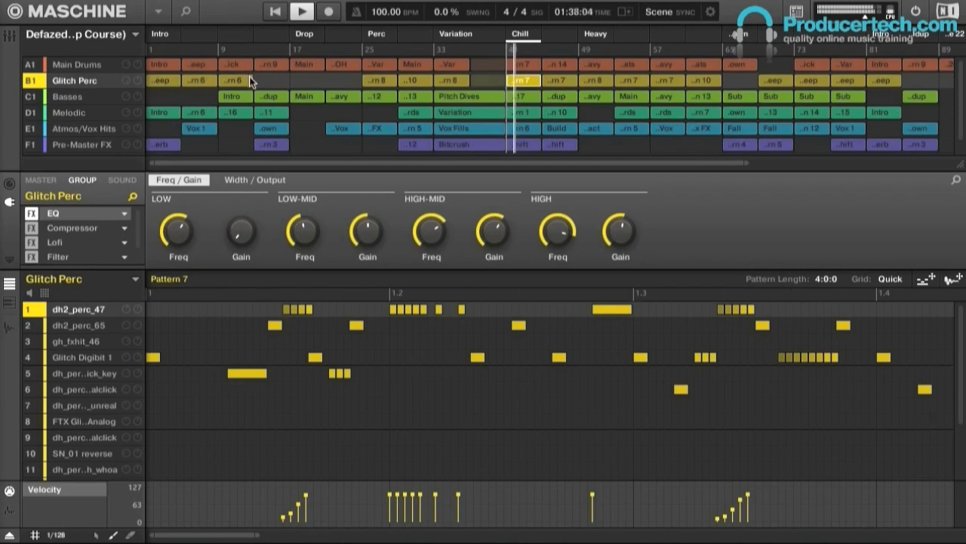
pyautogui.click(519, 50)
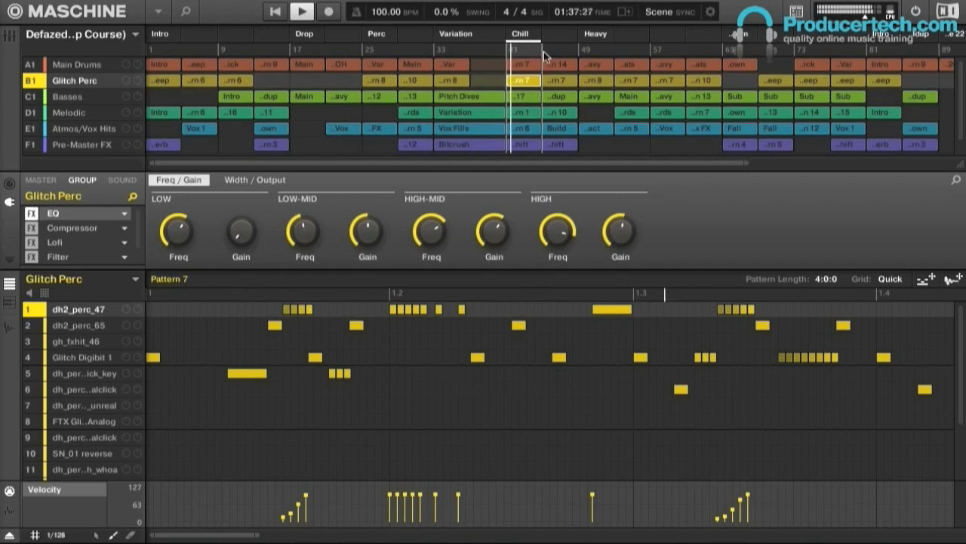
pyautogui.moveTo(257, 534); pyautogui.dragTo(739, 533)
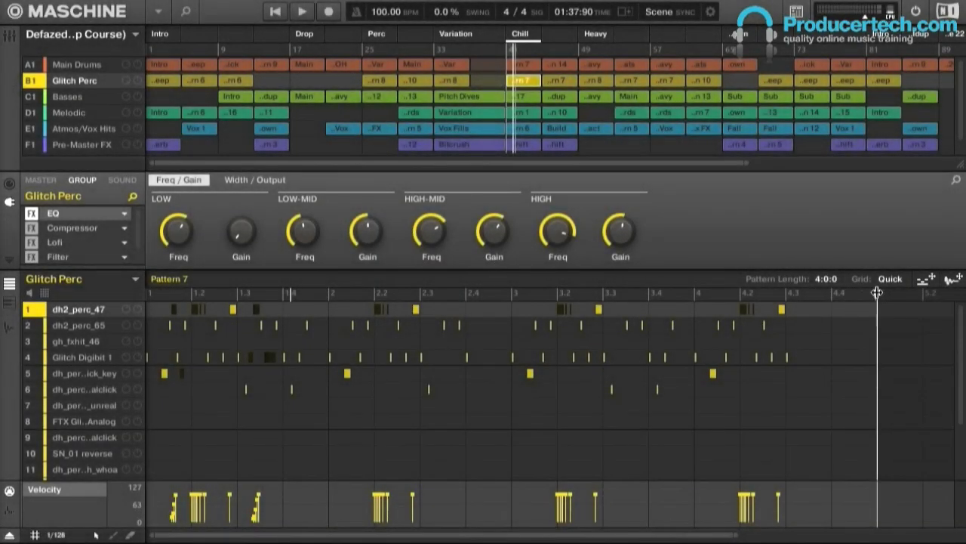
# - Delete all notes from bar 2 onward, shorten Pattern 7 to one bar, then extend it to four bars
pyautogui.moveTo(846, 436); pyautogui.dragTo(330, 306)
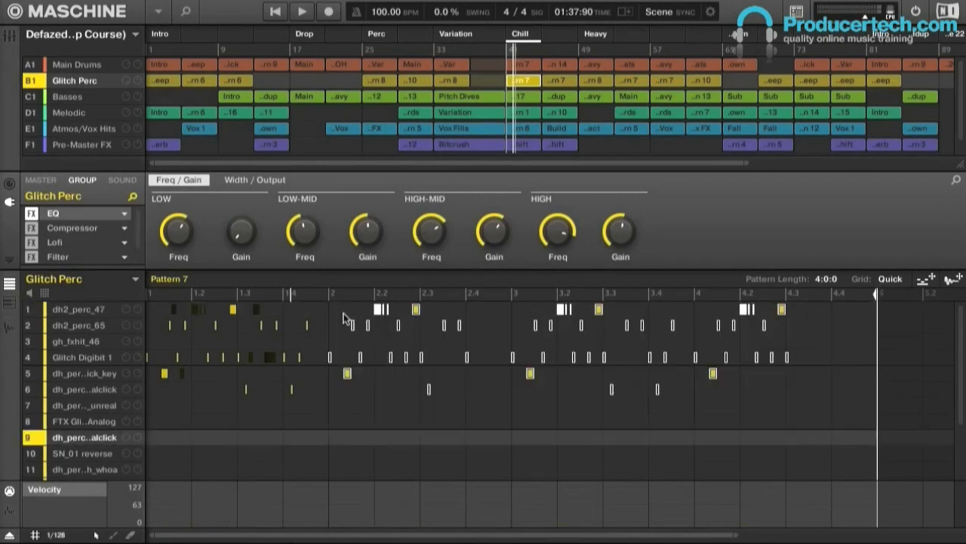
pyautogui.press('Delete')
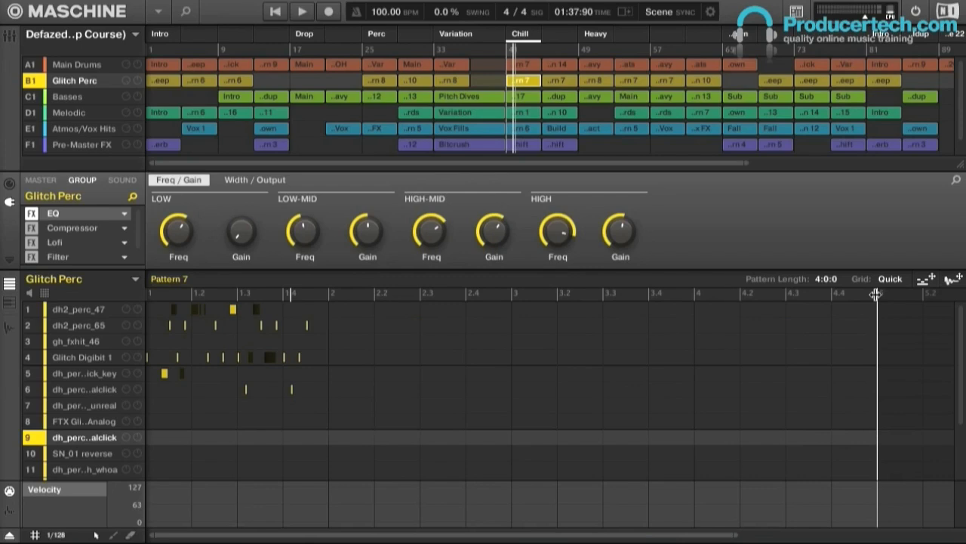
pyautogui.hotkey('ctrl', 'z')
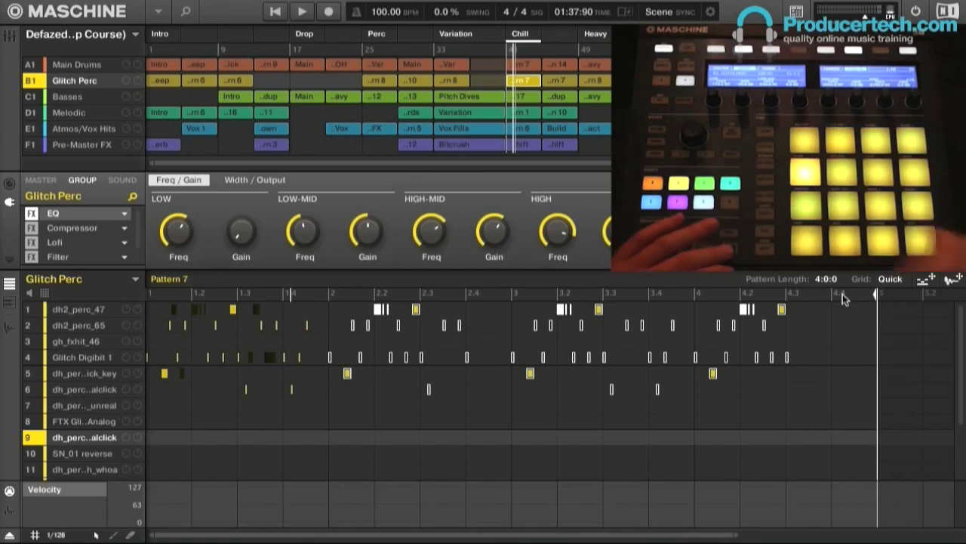
pyautogui.hotkey('ctrl', 'y')
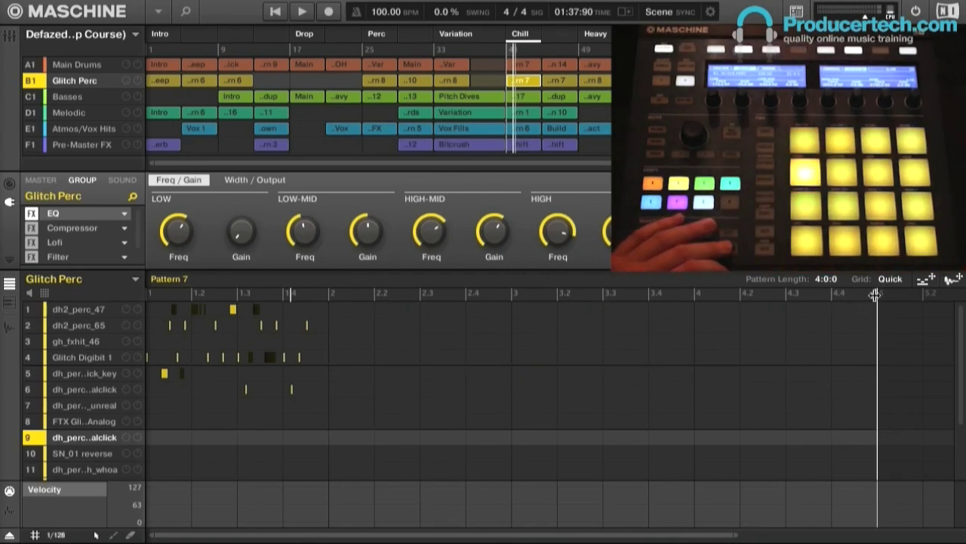
pyautogui.moveTo(875, 294); pyautogui.dragTo(389, 297)
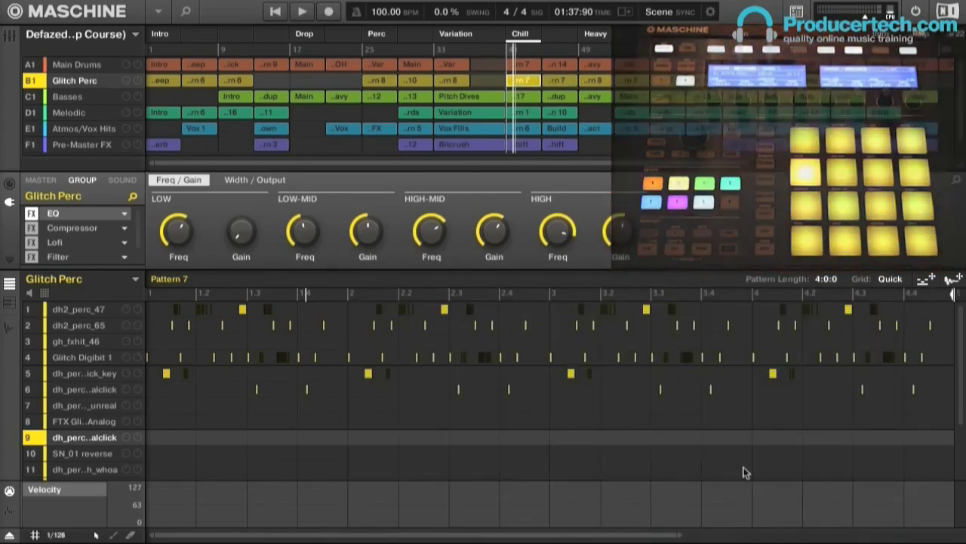
pyautogui.moveTo(651, 537); pyautogui.dragTo(775, 538)
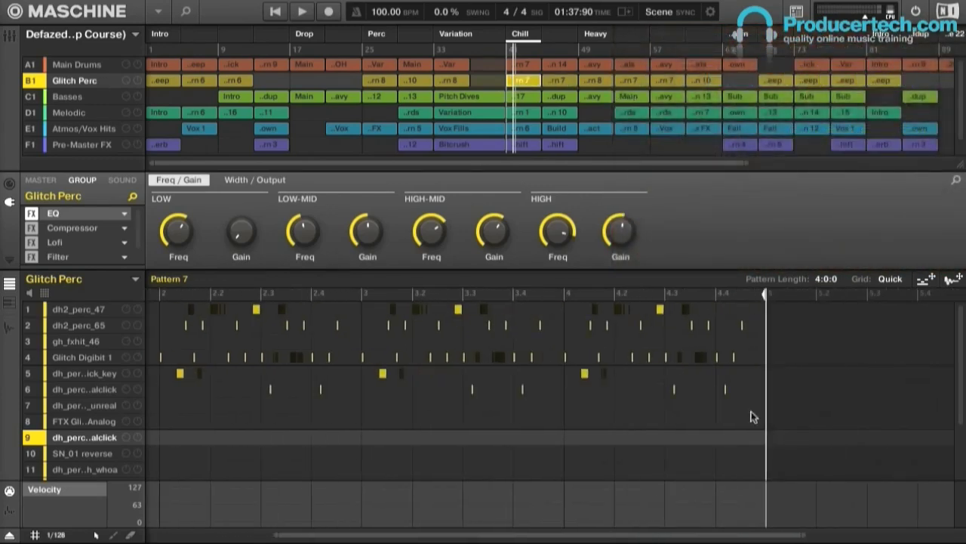
# - Delete the notes after beat 4.3 in rows 1–6 and audition the ending gap
pyautogui.moveTo(752, 414); pyautogui.dragTo(674, 306)
pyautogui.press('Delete')
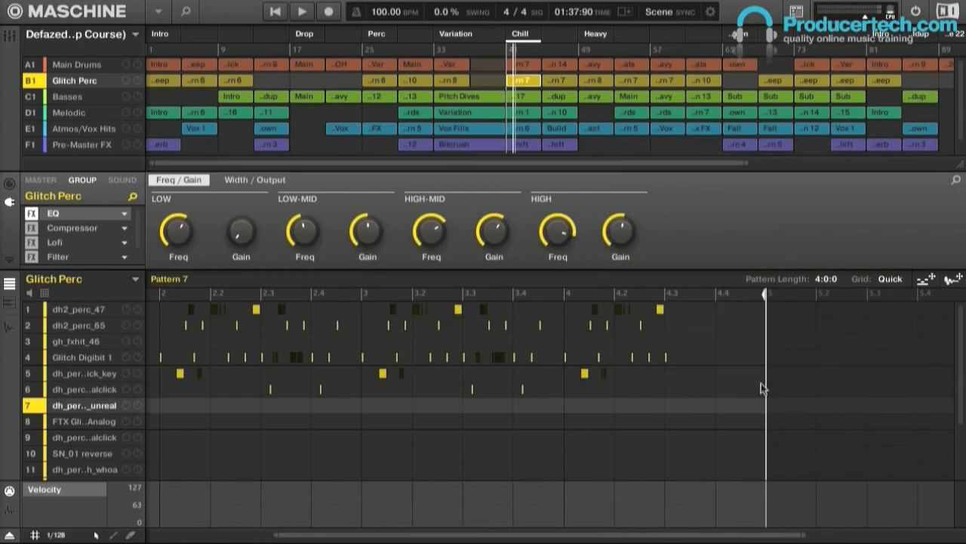
pyautogui.press('space')
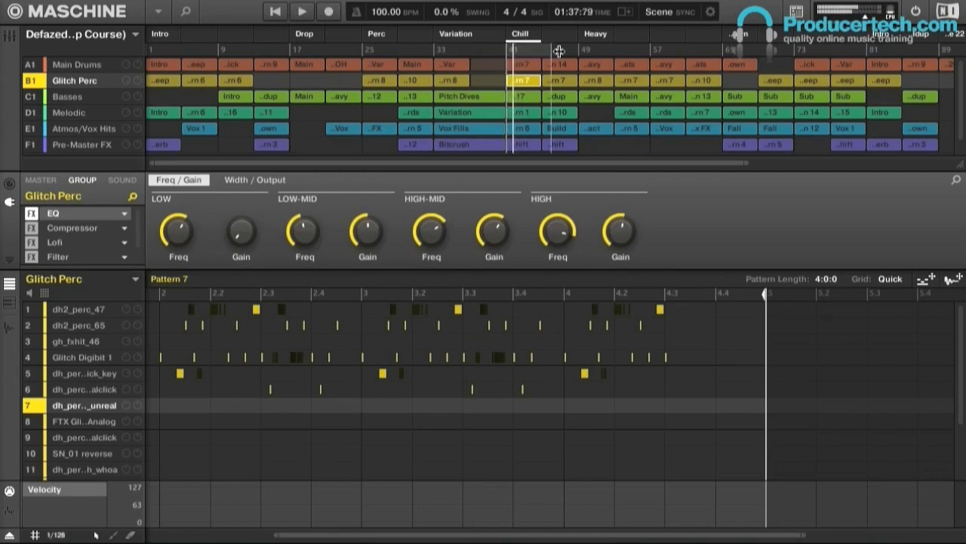
pyautogui.press('space')
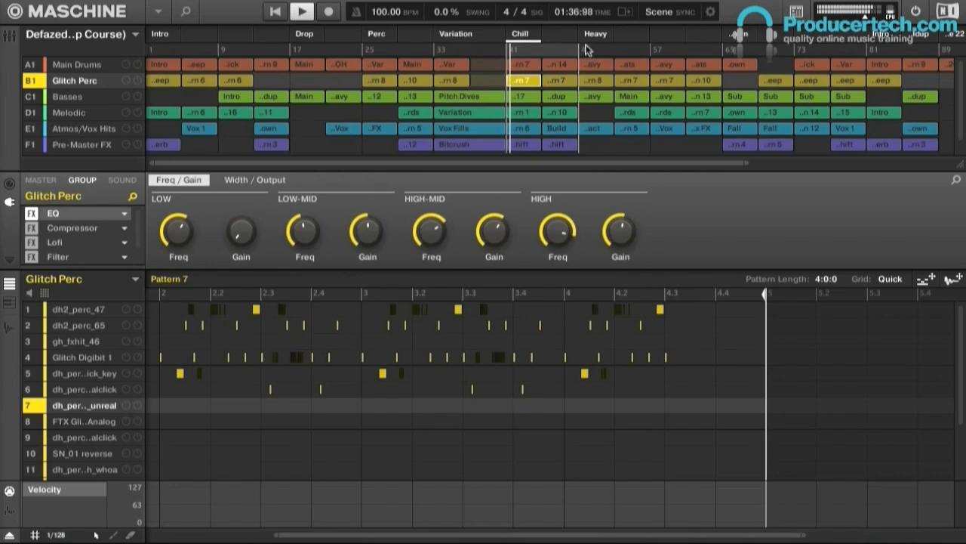